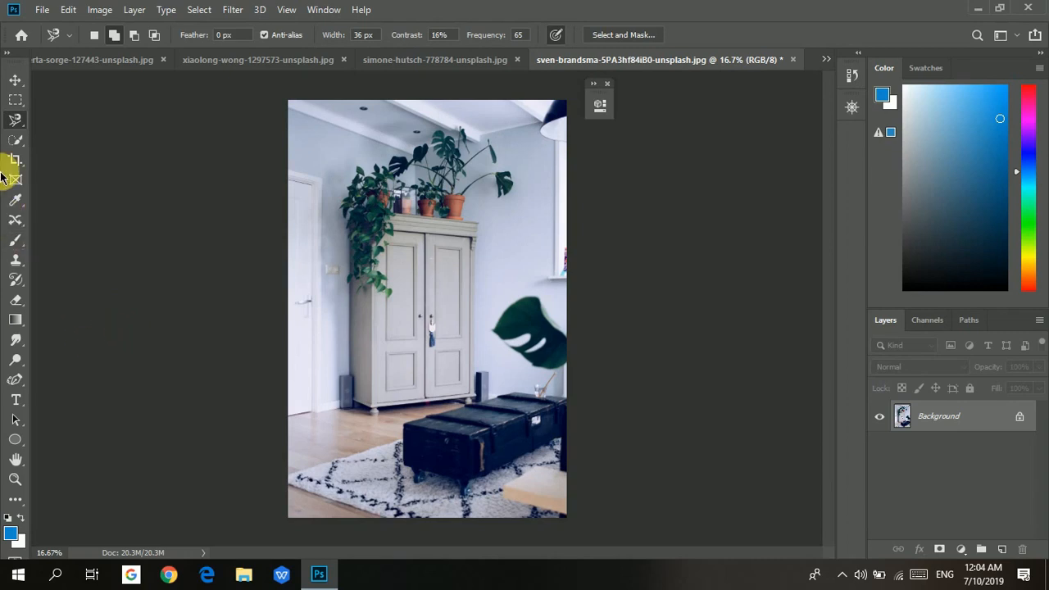
# Switch to the standard Lasso Tool from the lasso tool group.
pyautogui.click(12, 137)
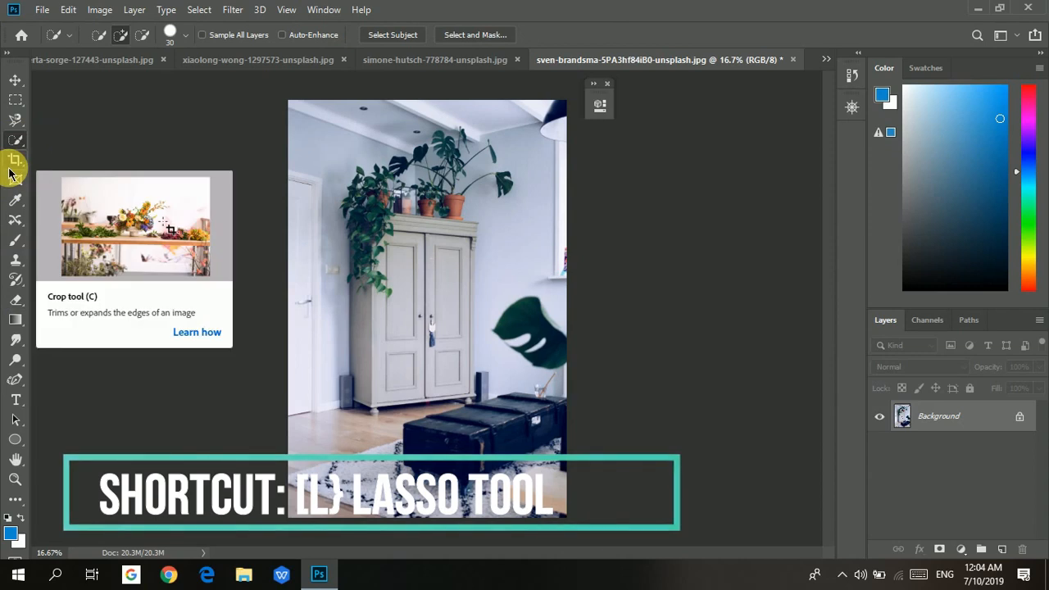
pyautogui.click(17, 120)
pyautogui.rightClick(19, 121)
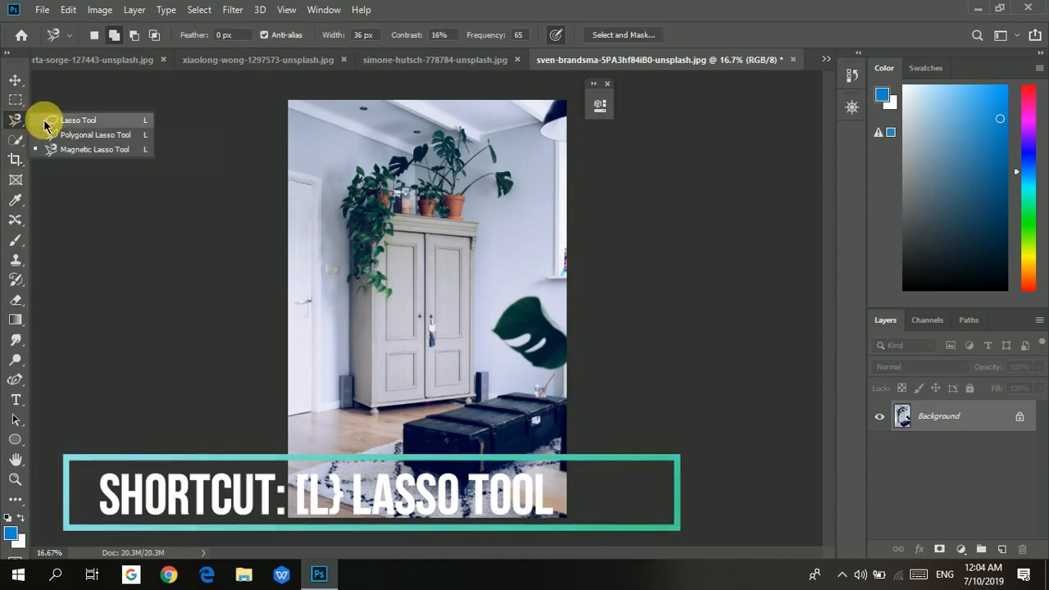
pyautogui.click(53, 119)
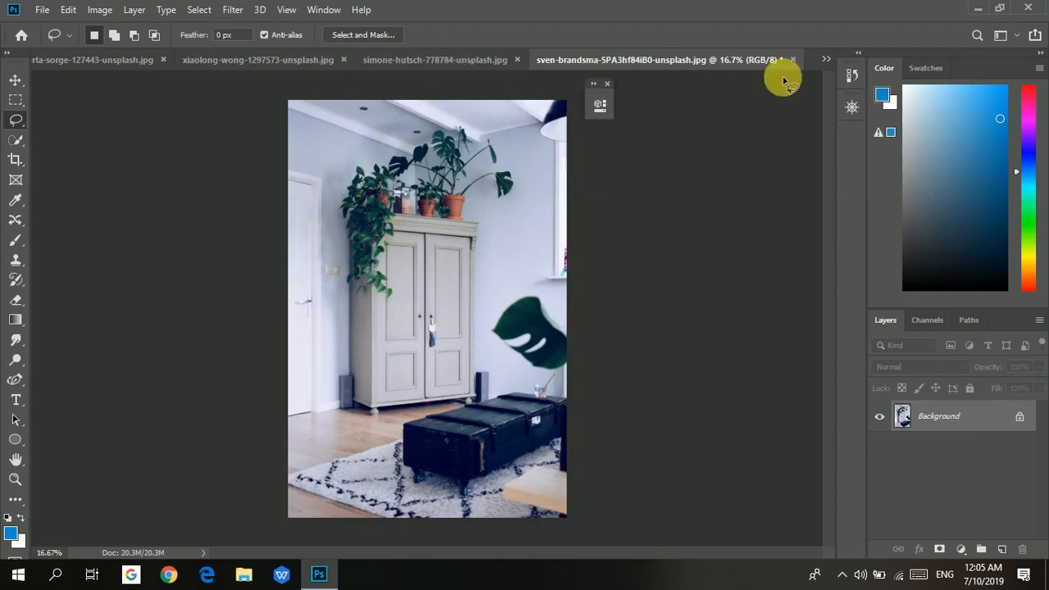
# Open the download.jpg document and lasso a rough freehand selection around the TV.
pyautogui.click(827, 59)
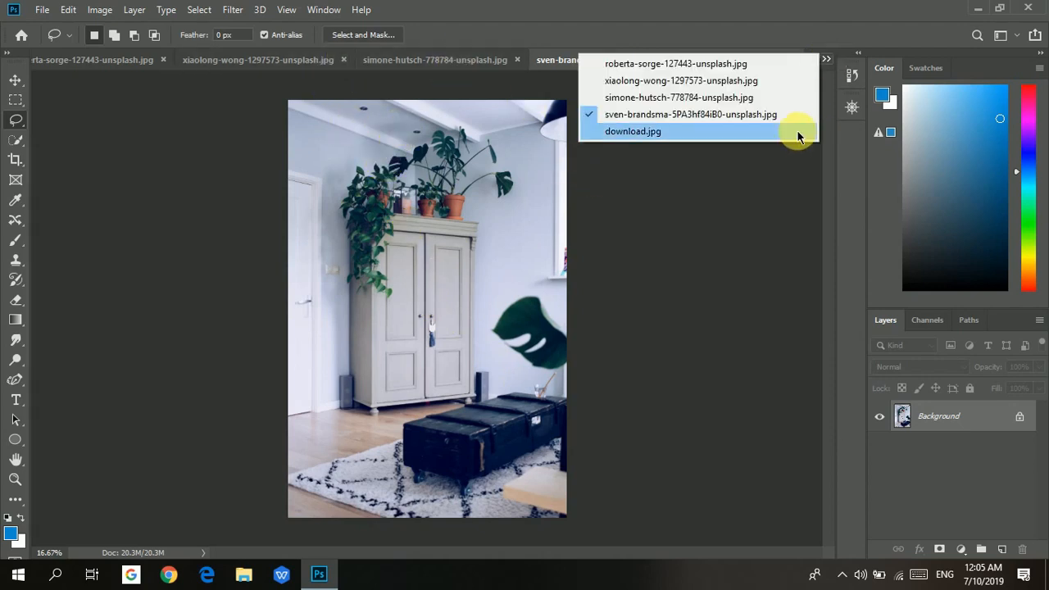
pyautogui.click(797, 130)
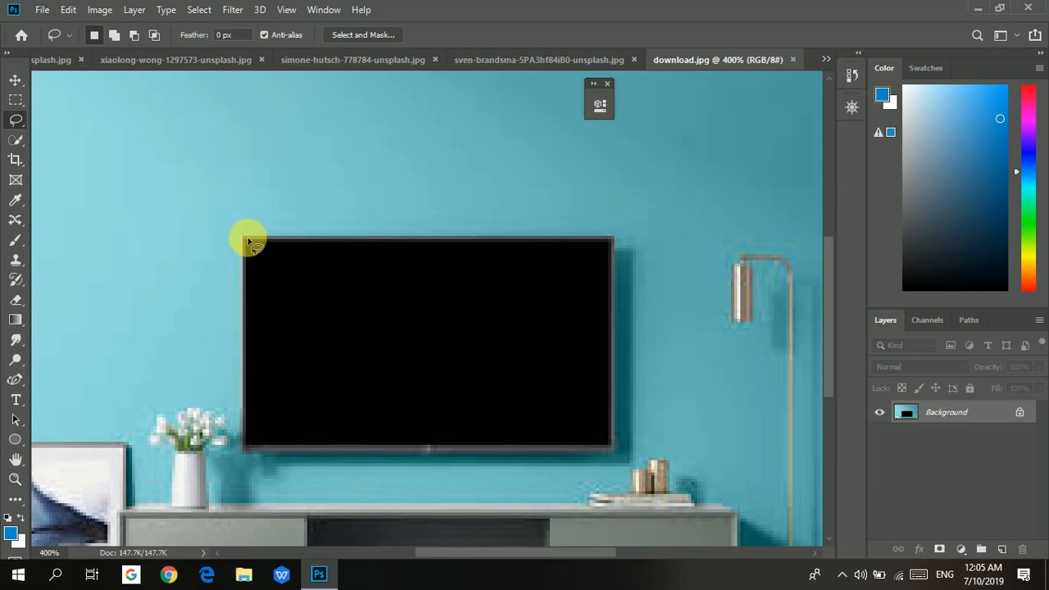
pyautogui.moveTo(247, 237)
pyautogui.mouseDown()
pyautogui.moveTo(257, 445)
pyautogui.moveTo(570, 469)
pyautogui.moveTo(647, 438)
pyautogui.moveTo(625, 262)
pyautogui.moveTo(579, 218)
pyautogui.moveTo(339, 232)
pyautogui.moveTo(207, 258)
pyautogui.moveTo(253, 235)
pyautogui.mouseUp()
pyautogui.click(120, 344)
pyautogui.hotkey('ctrl', 'z')
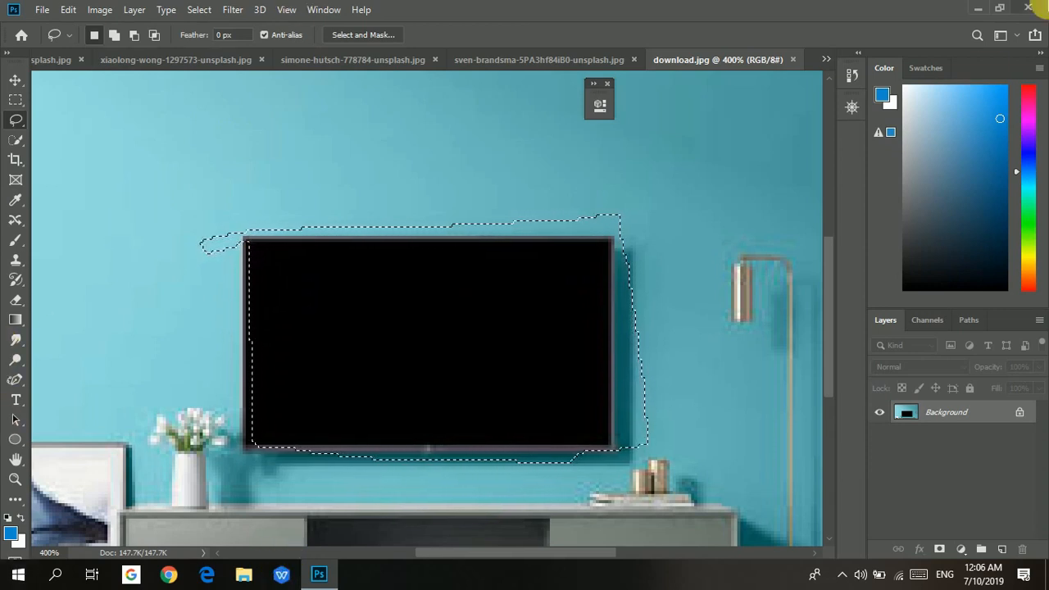
# Return to the sven-brandsma room photo document.
pyautogui.scroll(1, 1047, 359)
pyautogui.scroll(-1, 1039, 205)
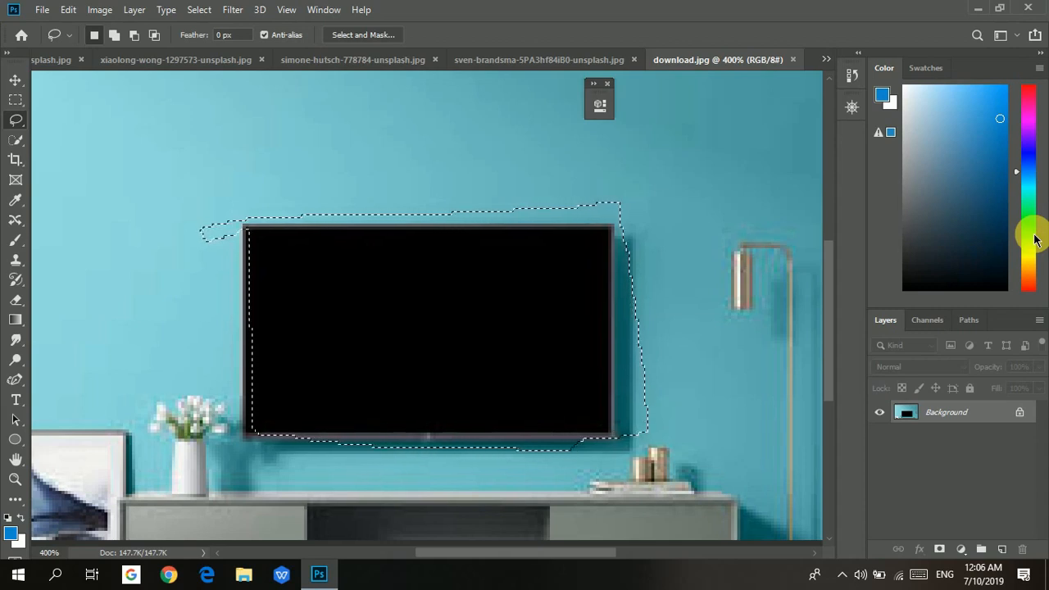
pyautogui.scroll(1, 373, 345)
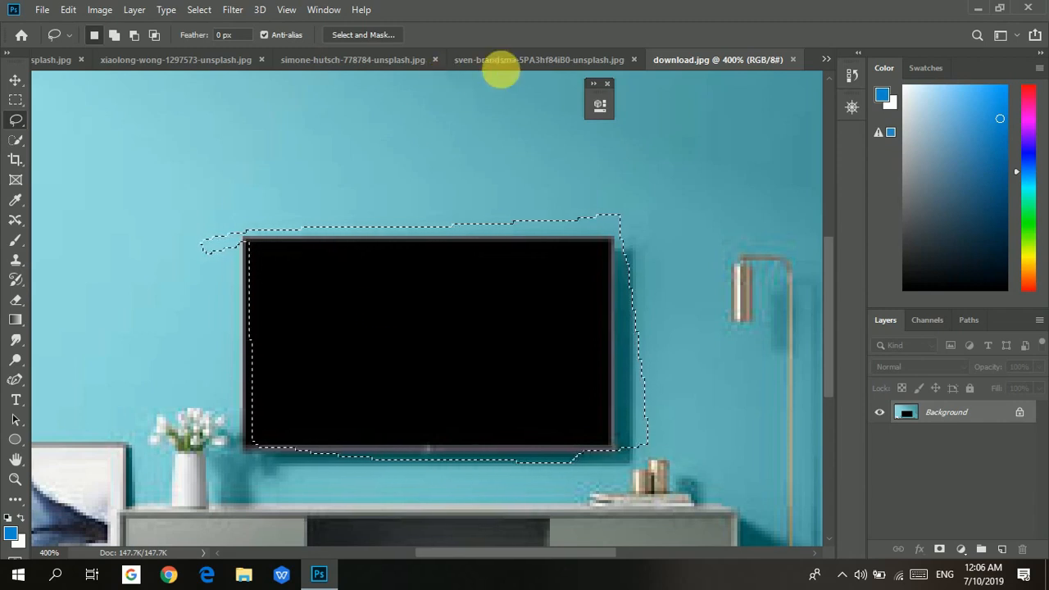
pyautogui.click(499, 60)
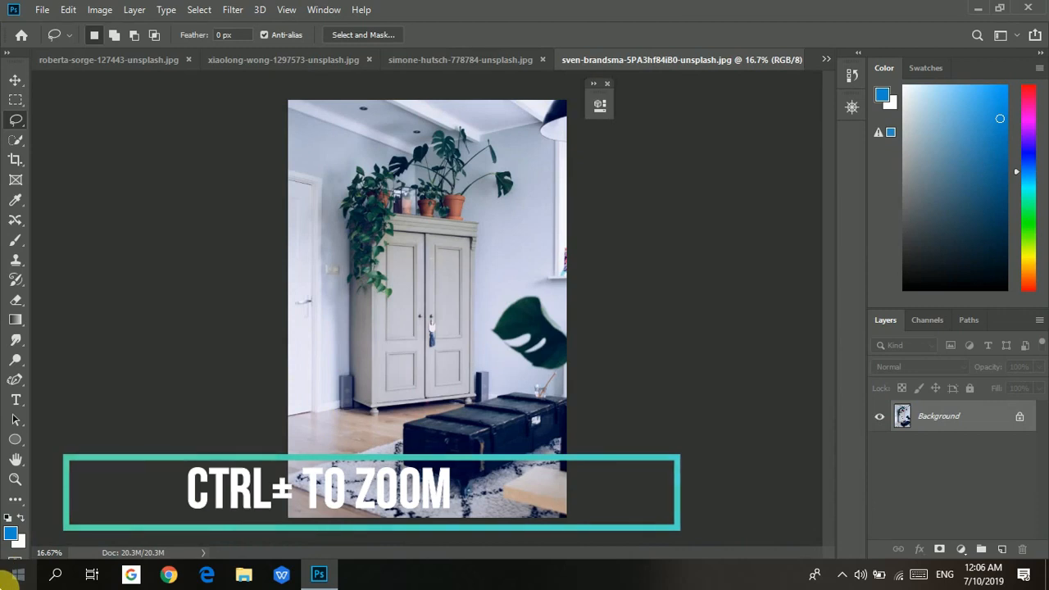
# Add a new empty layer above the Background for the rug area near the trunk.
pyautogui.hotkey('ctrl', '+')
pyautogui.hotkey('ctrl', '+')
pyautogui.hotkey('ctrl', '+')
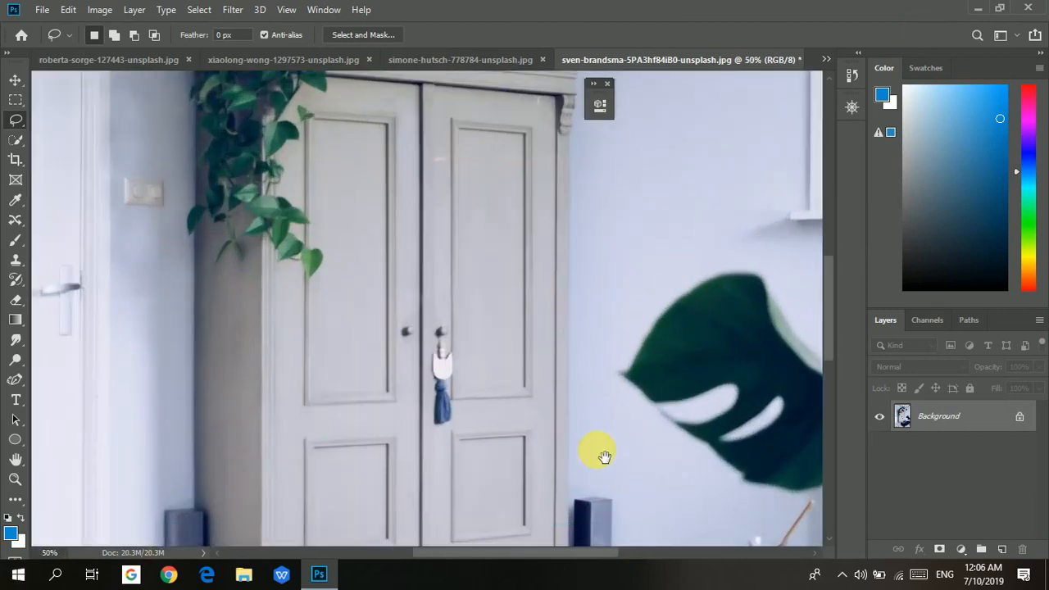
pyautogui.moveTo(594, 438)
pyautogui.mouseDown()
pyautogui.moveTo(599, 342)
pyautogui.moveTo(673, 238)
pyautogui.mouseUp()
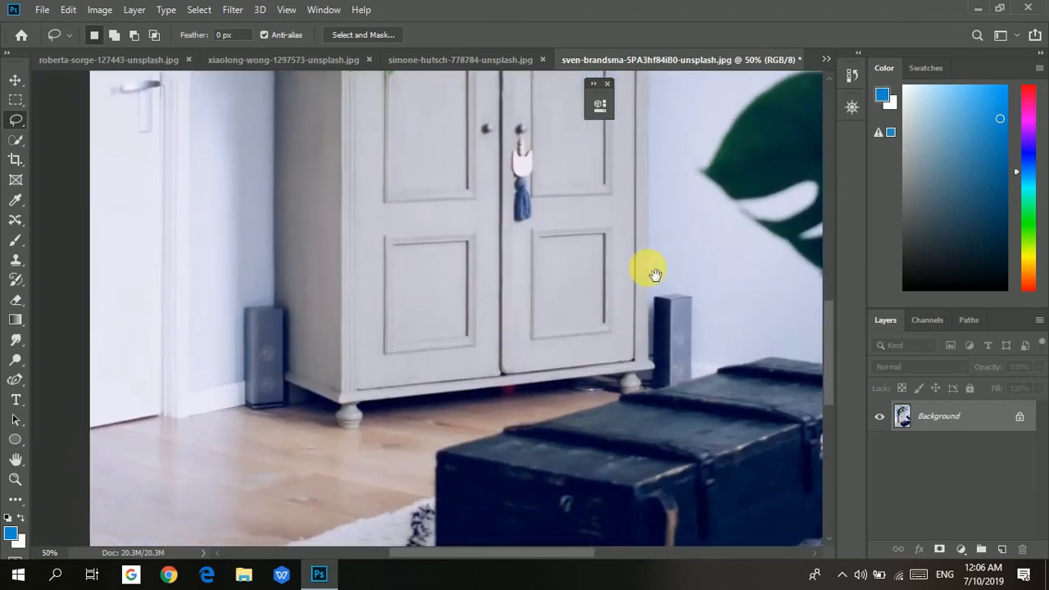
pyautogui.moveTo(655, 272)
pyautogui.mouseDown()
pyautogui.moveTo(651, 112)
pyautogui.moveTo(669, 52)
pyautogui.mouseUp()
pyautogui.moveTo(661, 219); pyautogui.dragTo(662, 200)
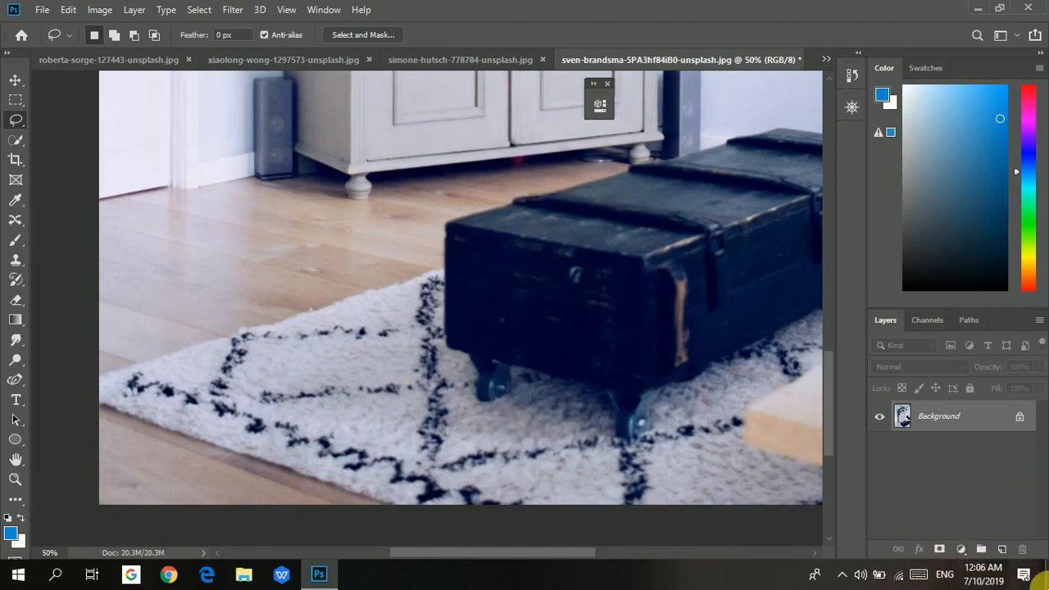
pyautogui.click(1001, 549)
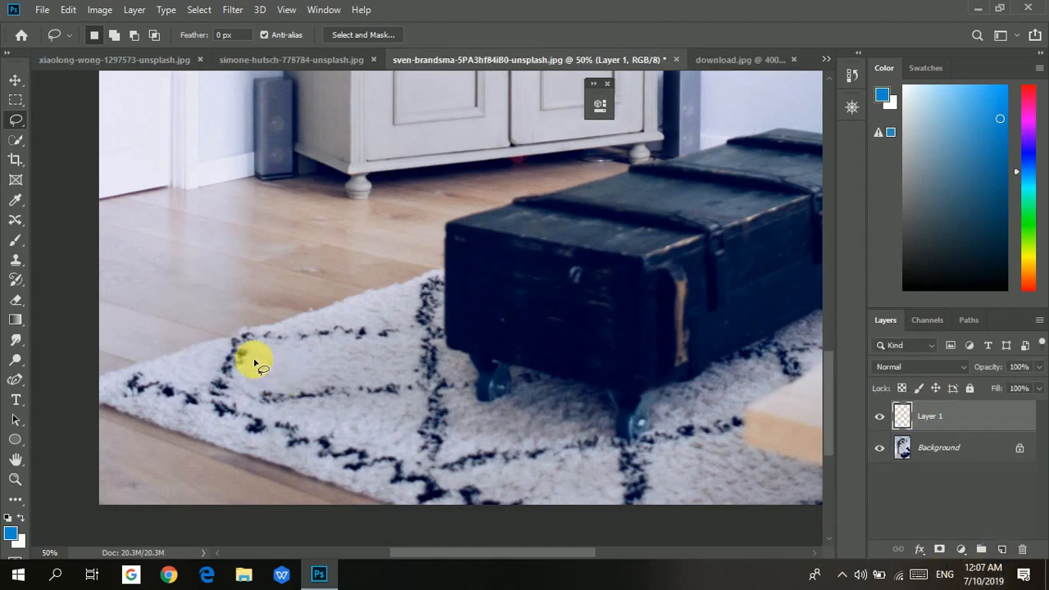
# Lasso an irregular area on the rug left of the trunk and add a second lassoed area to it.
pyautogui.moveTo(272, 366)
pyautogui.mouseDown()
pyautogui.moveTo(314, 333)
pyautogui.moveTo(402, 379)
pyautogui.moveTo(407, 408)
pyautogui.moveTo(478, 422)
pyautogui.moveTo(467, 437)
pyautogui.moveTo(393, 428)
pyautogui.moveTo(398, 453)
pyautogui.moveTo(335, 410)
pyautogui.moveTo(287, 423)
pyautogui.moveTo(254, 397)
pyautogui.moveTo(277, 389)
pyautogui.moveTo(279, 360)
pyautogui.mouseUp()
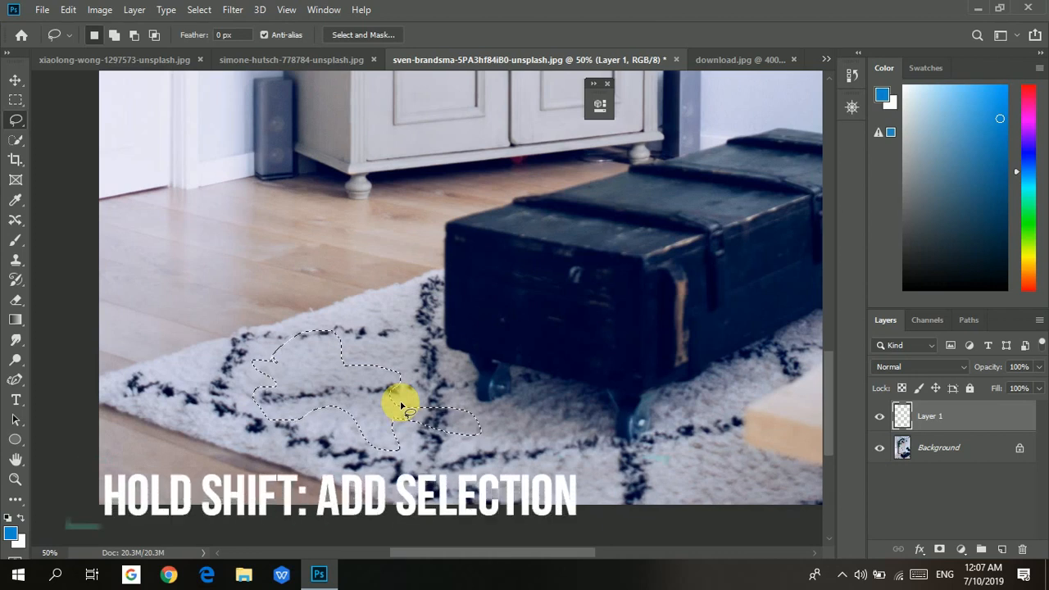
pyautogui.press('shift')
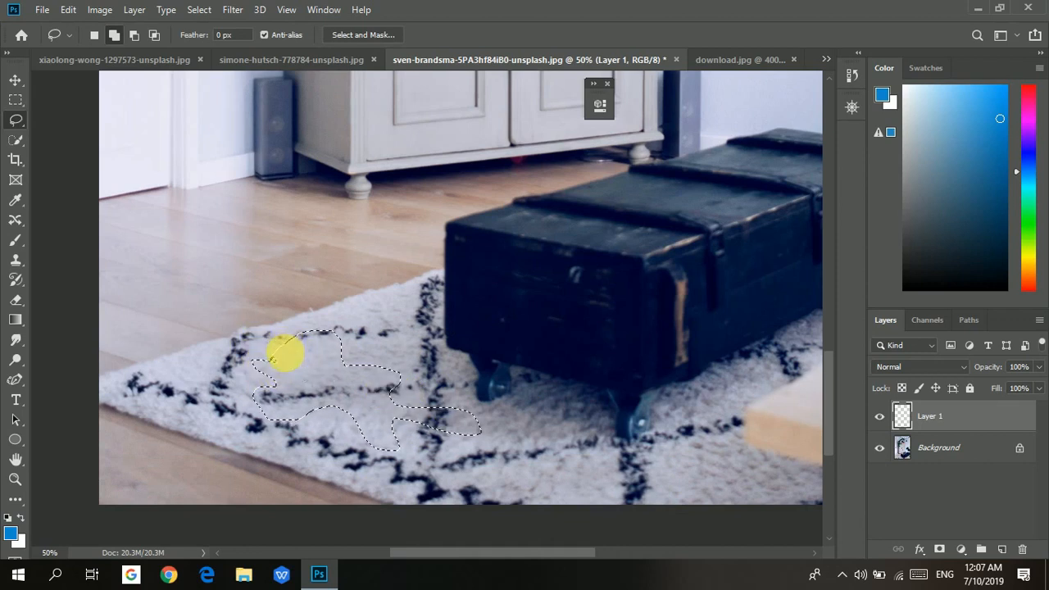
pyautogui.moveTo(272, 357); pyautogui.dragTo(283, 364)
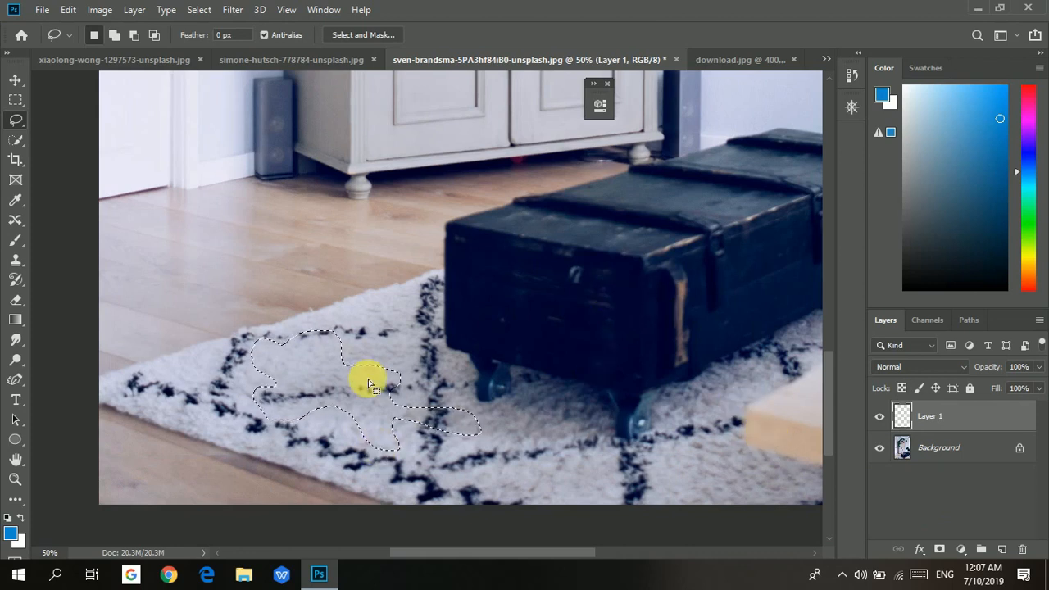
# Refine the rug selection by subtracting and adding further freehand lasso areas.
pyautogui.press('alt')
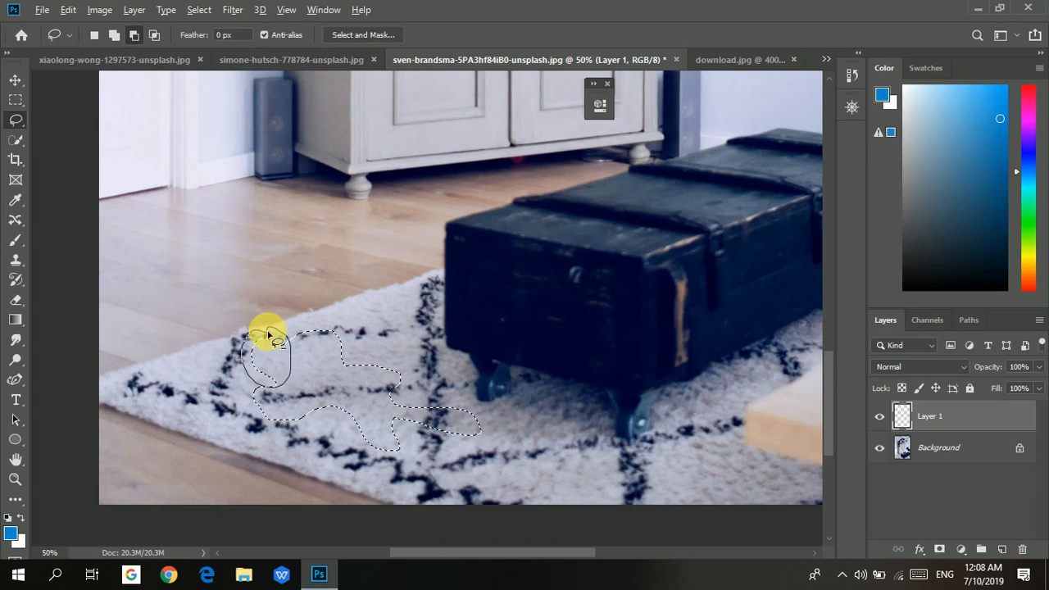
pyautogui.moveTo(269, 335); pyautogui.dragTo(269, 335)
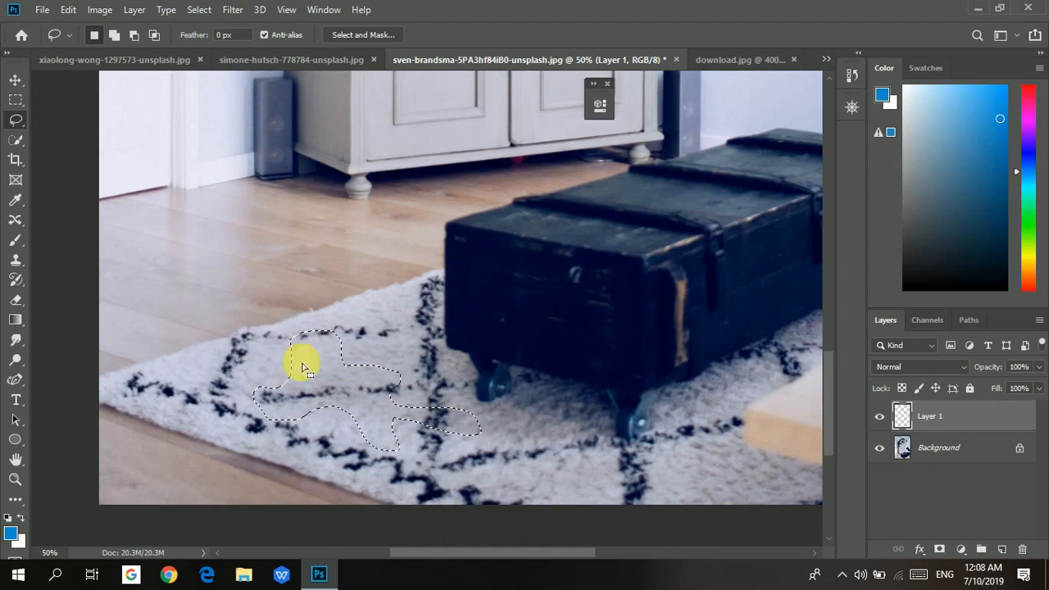
pyautogui.moveTo(303, 367); pyautogui.dragTo(286, 354)
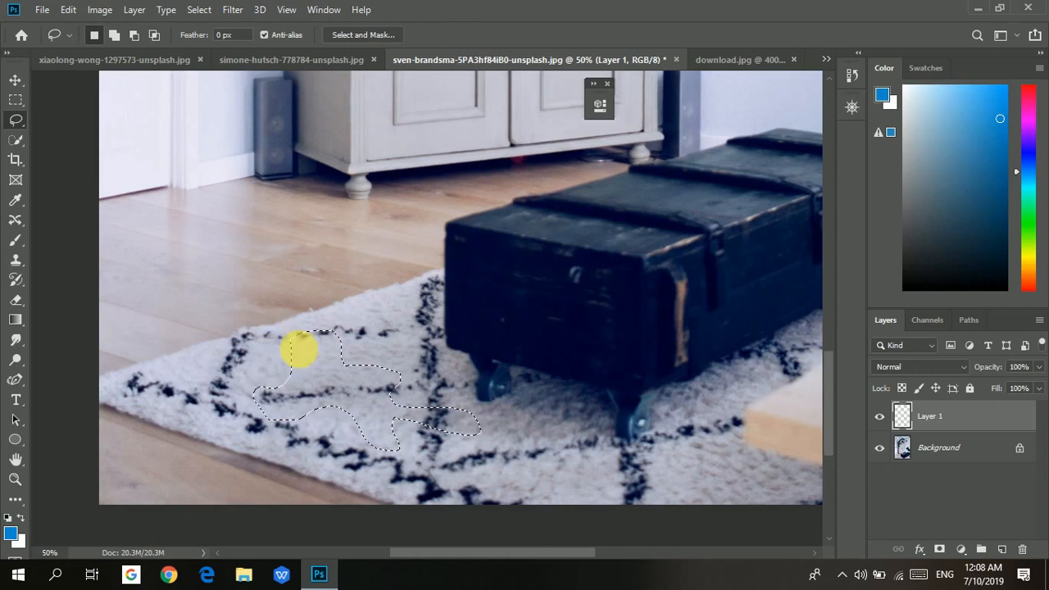
pyautogui.moveTo(297, 350); pyautogui.dragTo(315, 332)
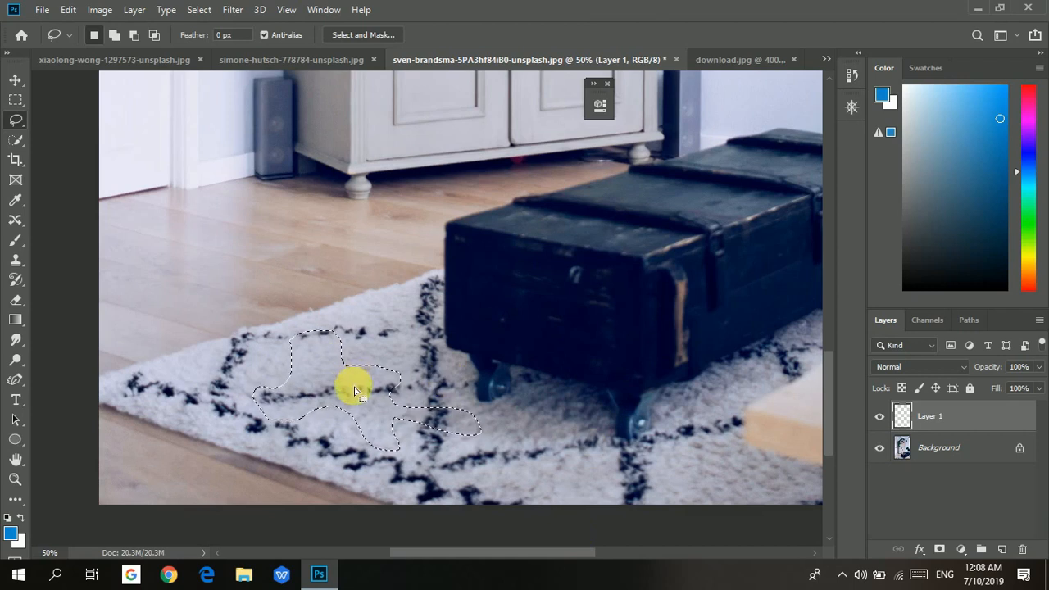
pyautogui.moveTo(355, 392)
pyautogui.mouseDown()
pyautogui.moveTo(374, 363)
pyautogui.moveTo(253, 262)
pyautogui.moveTo(246, 304)
pyautogui.moveTo(347, 392)
pyautogui.mouseUp()
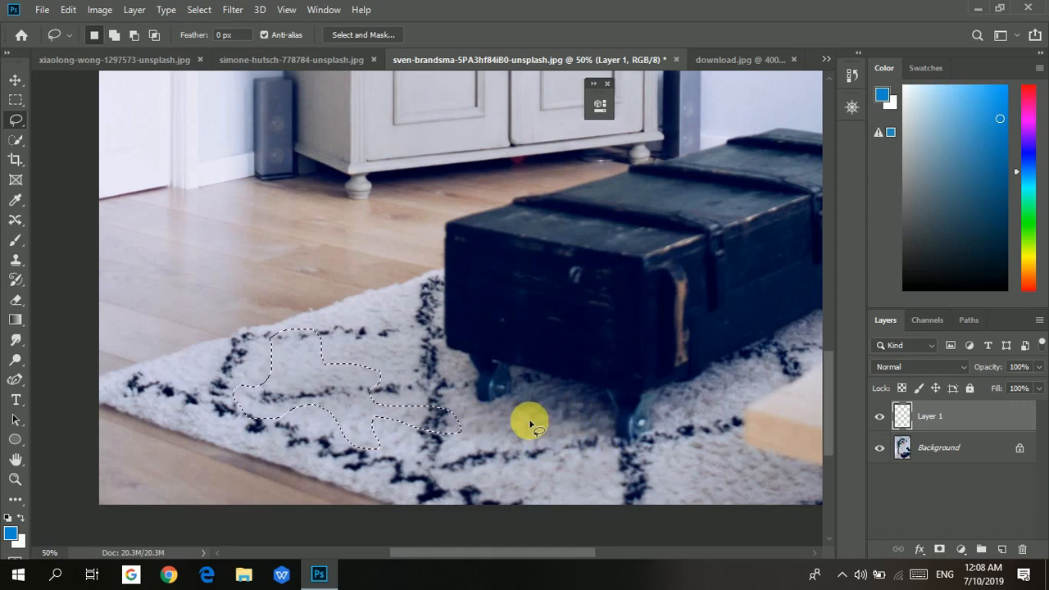
pyautogui.moveTo(362, 396)
pyautogui.mouseDown()
pyautogui.moveTo(386, 403)
pyautogui.moveTo(364, 383)
pyautogui.mouseUp()
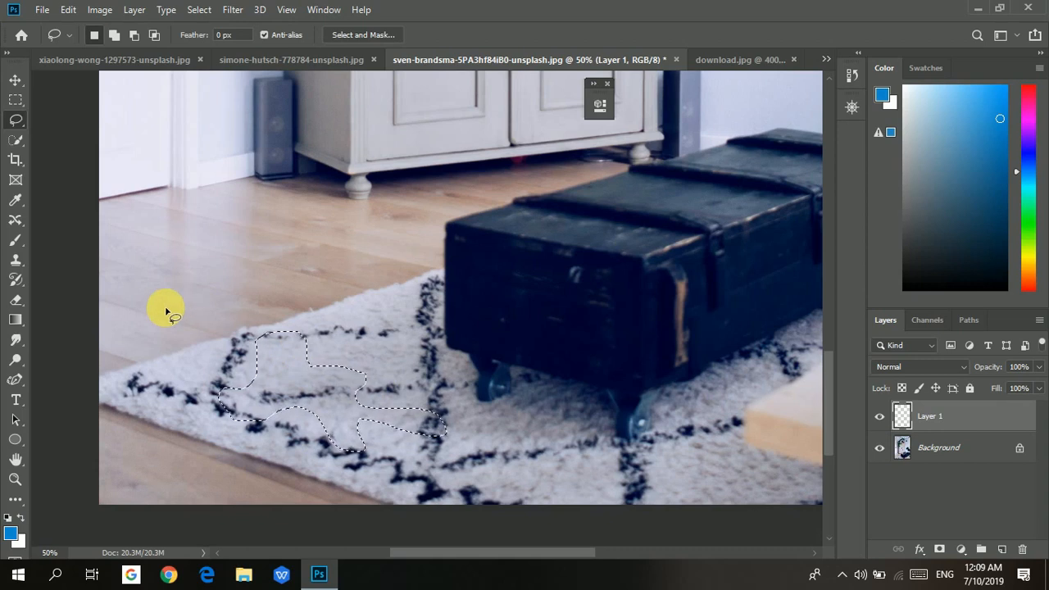
pyautogui.press('shift')
# Choose the Brush tool at size 100 and set the foreground colour to olive 6e6d2d.
pyautogui.press('b')
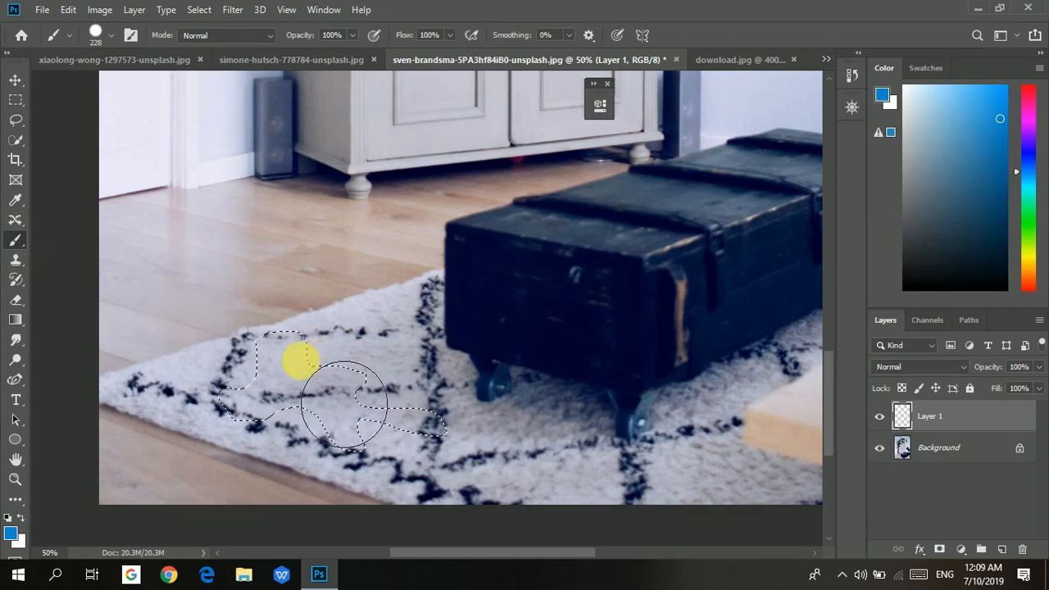
pyautogui.press('[')
pyautogui.press('[')
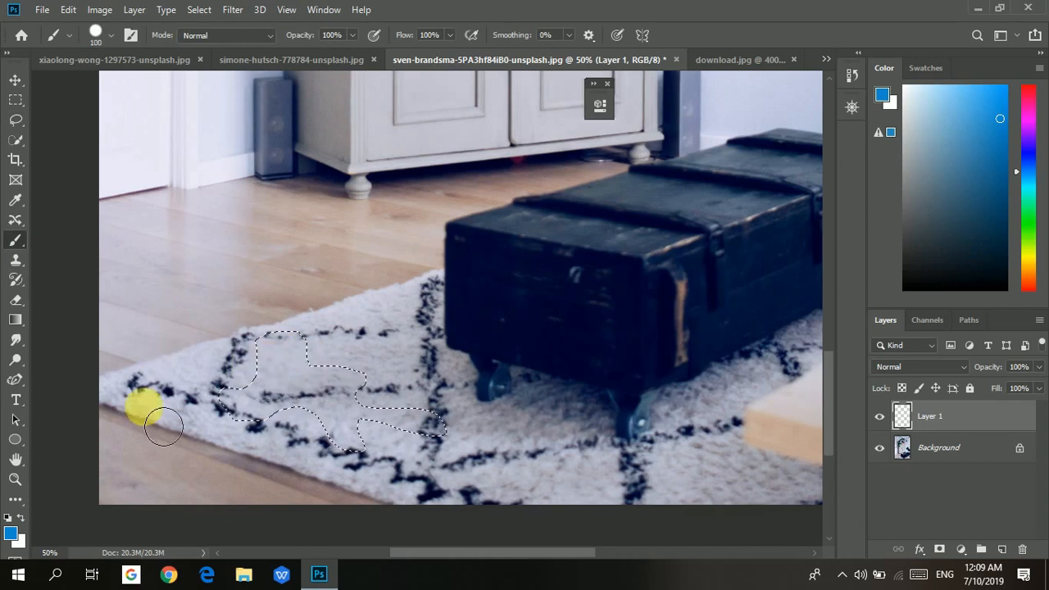
pyautogui.click(11, 535)
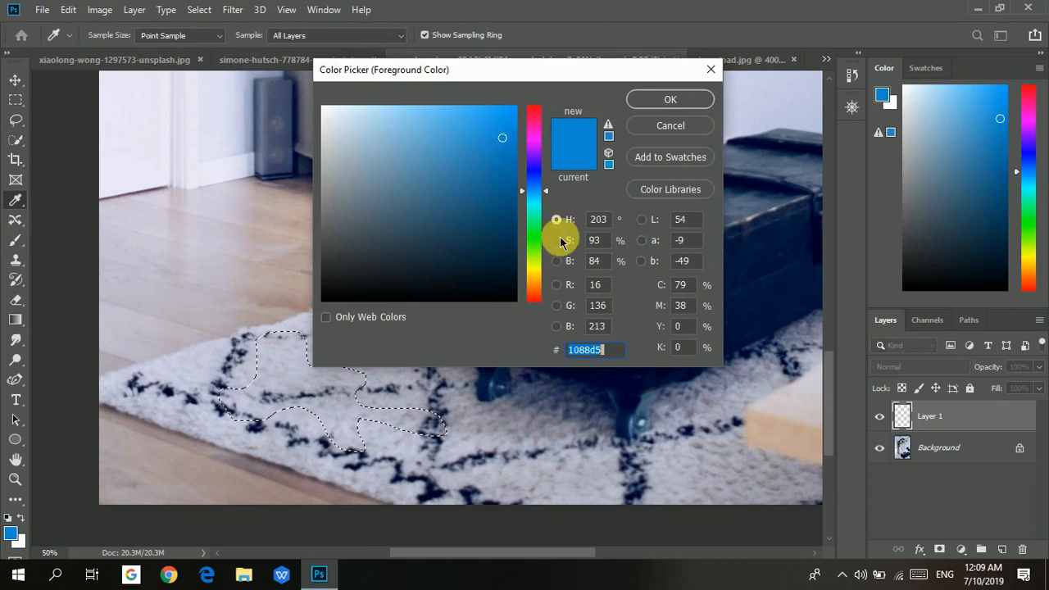
pyautogui.moveTo(545, 201)
pyautogui.mouseDown()
pyautogui.moveTo(537, 269)
pyautogui.moveTo(452, 247)
pyautogui.moveTo(437, 217)
pyautogui.mouseUp()
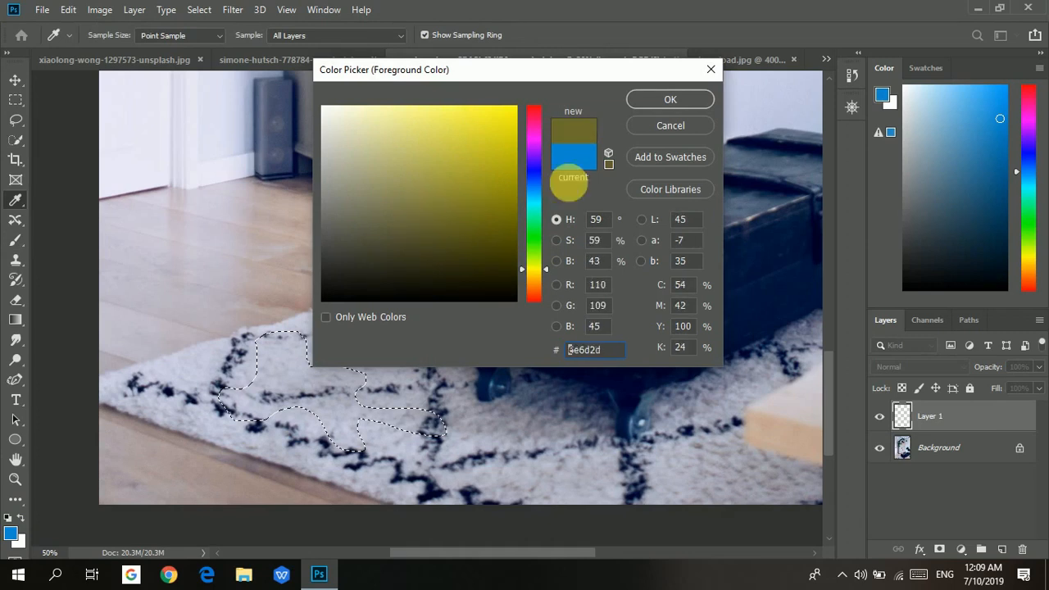
pyautogui.click(638, 101)
# Paint the selected rug area olive on the new layer and deselect.
pyautogui.press('b')
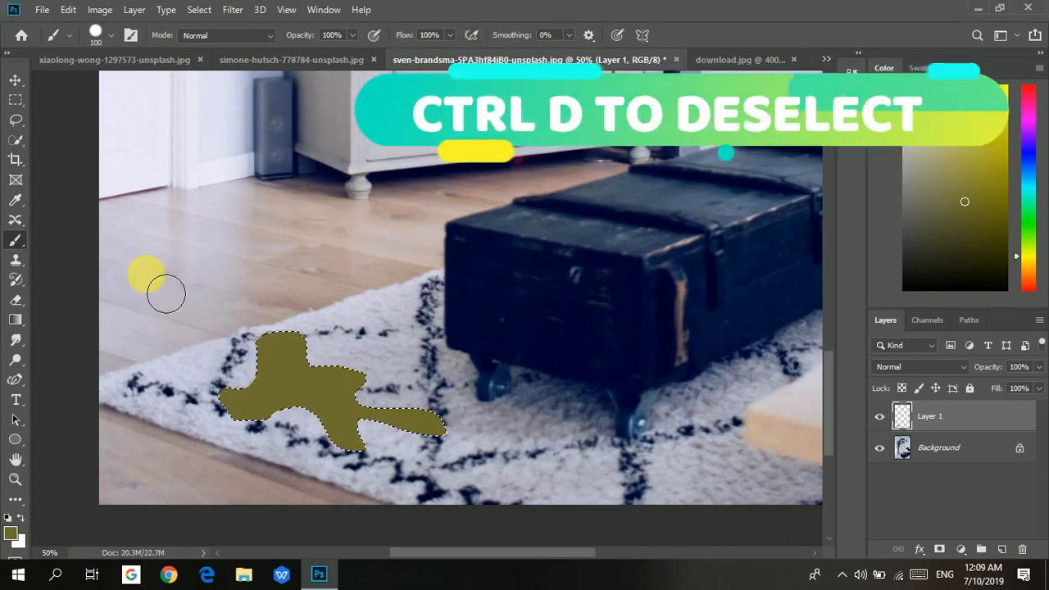
pyautogui.hotkey('ctrl', 'd')
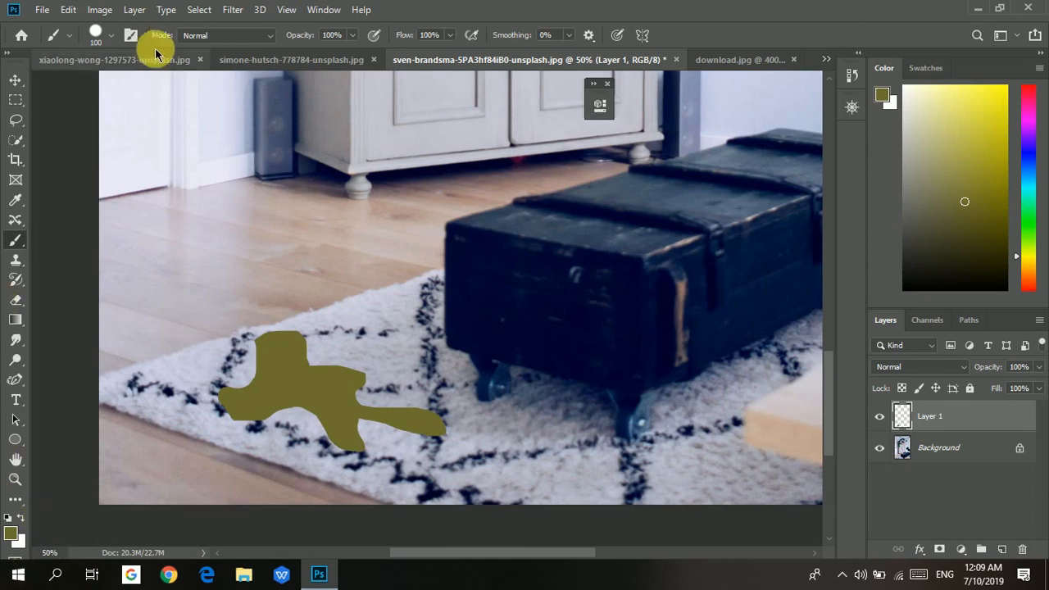
# Apply a Gaussian Blur with a 64-pixel radius to the olive paint layer.
pyautogui.click(233, 10)
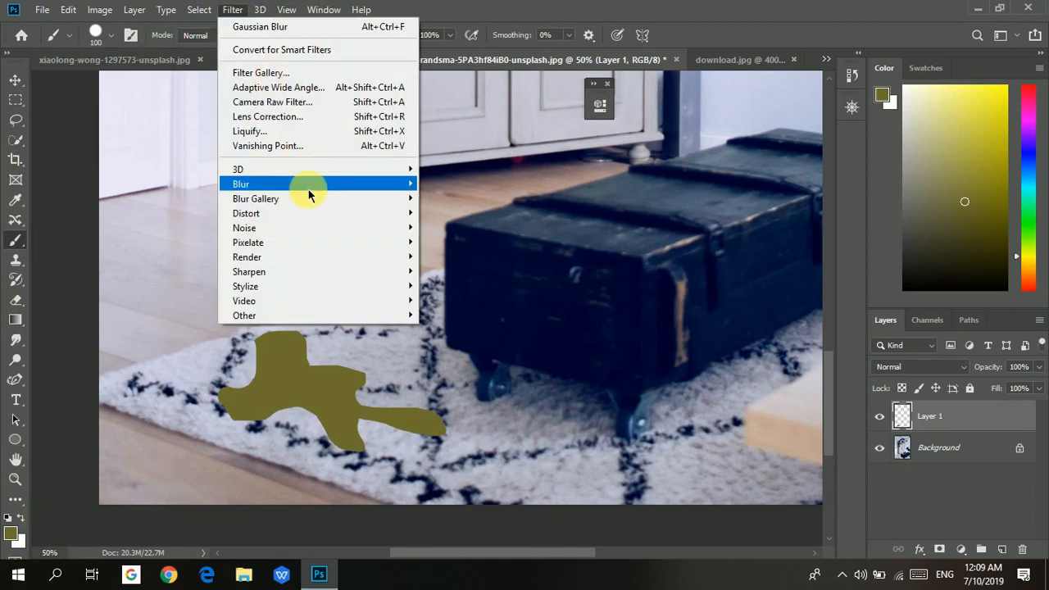
pyautogui.moveTo(307, 186)
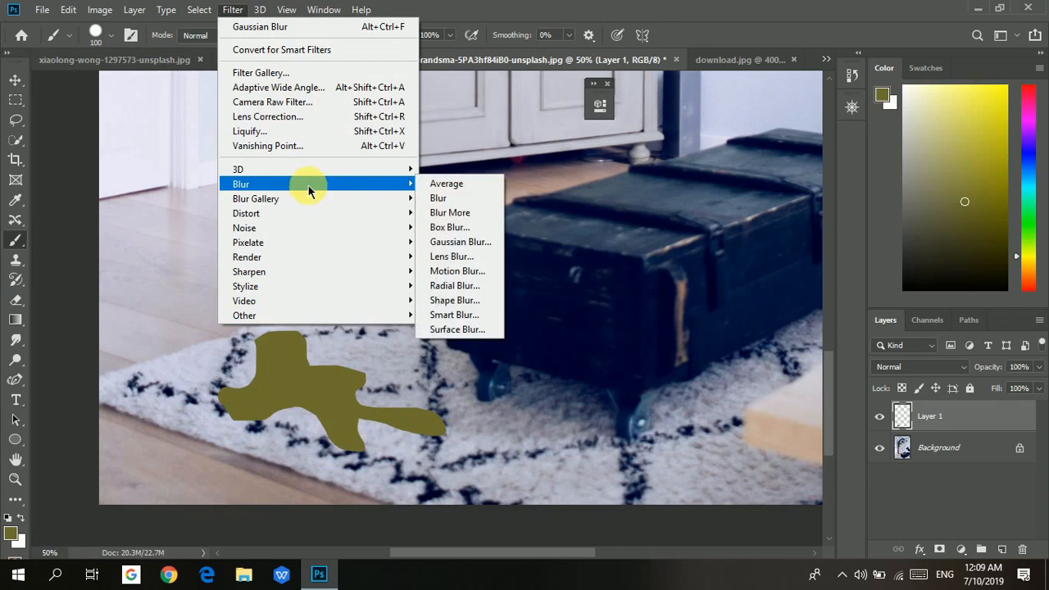
pyautogui.click(480, 242)
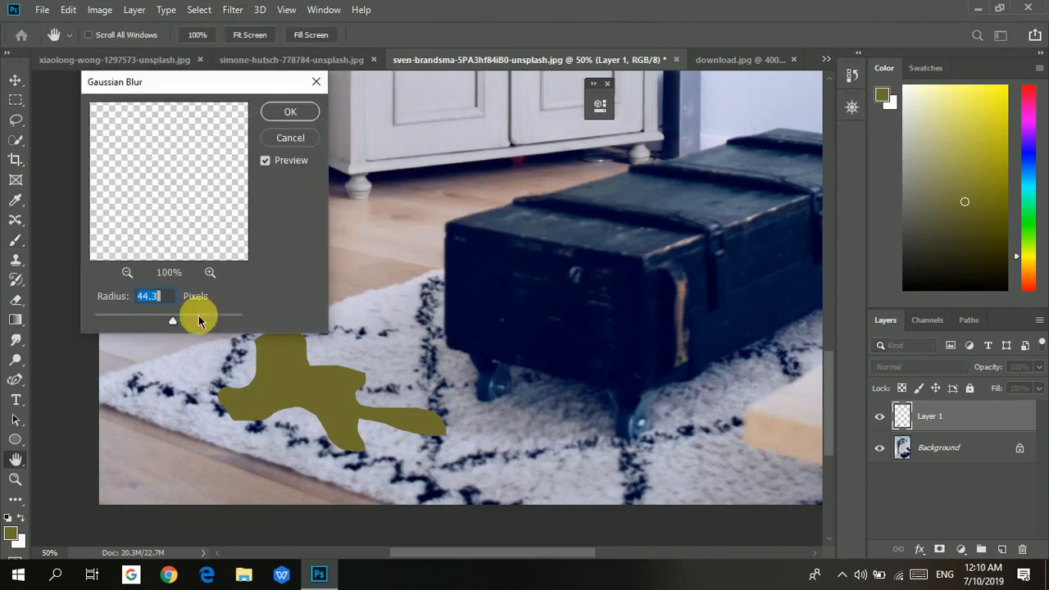
pyautogui.moveTo(199, 317)
pyautogui.mouseDown()
pyautogui.moveTo(171, 319)
pyautogui.moveTo(193, 322)
pyautogui.mouseUp()
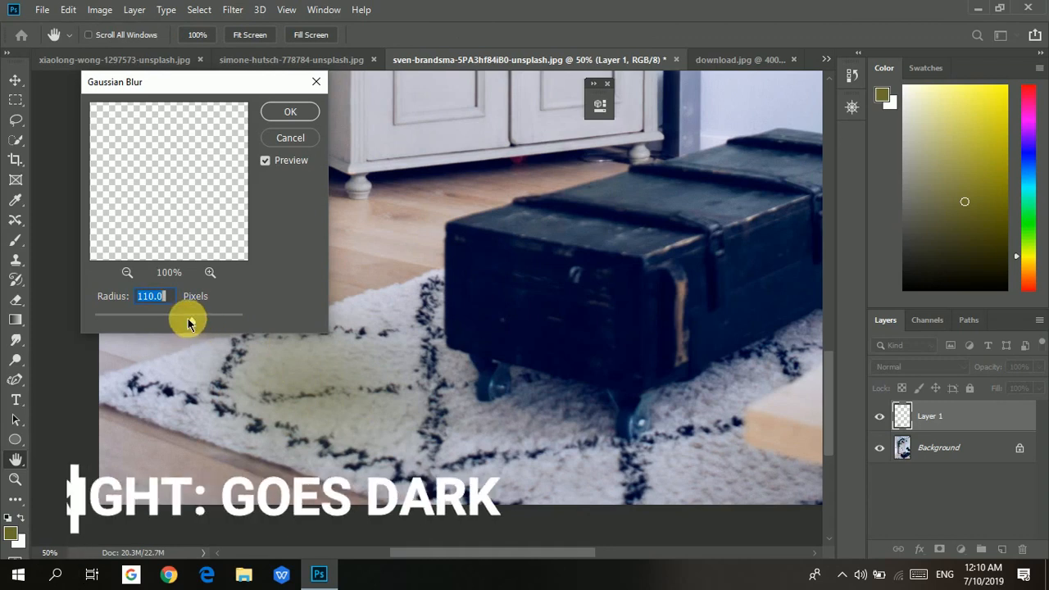
pyautogui.moveTo(188, 322); pyautogui.dragTo(151, 322)
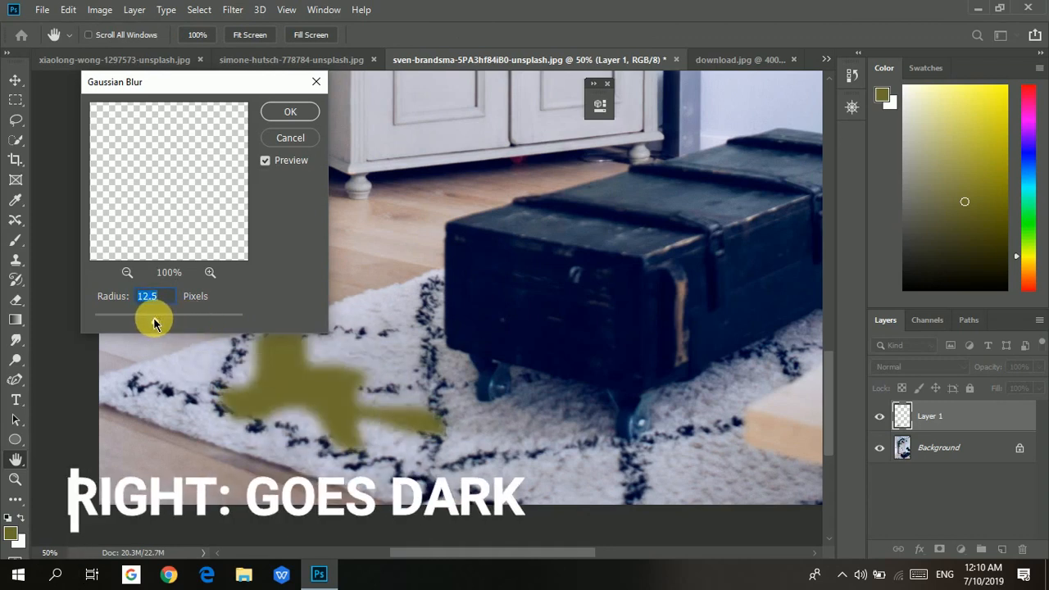
pyautogui.moveTo(153, 320); pyautogui.dragTo(180, 324)
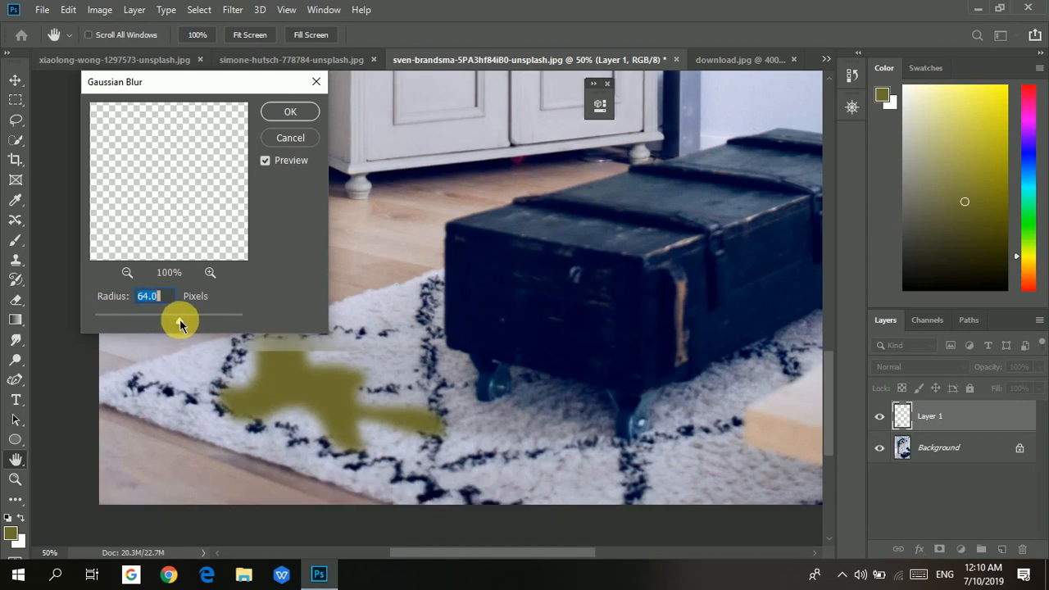
pyautogui.click(279, 382)
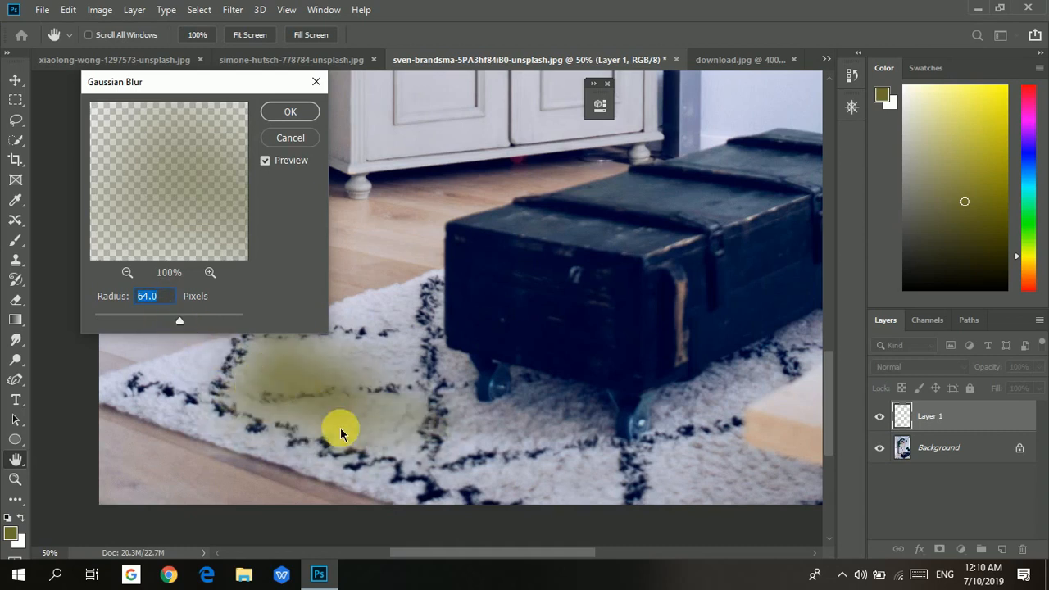
pyautogui.click(179, 321)
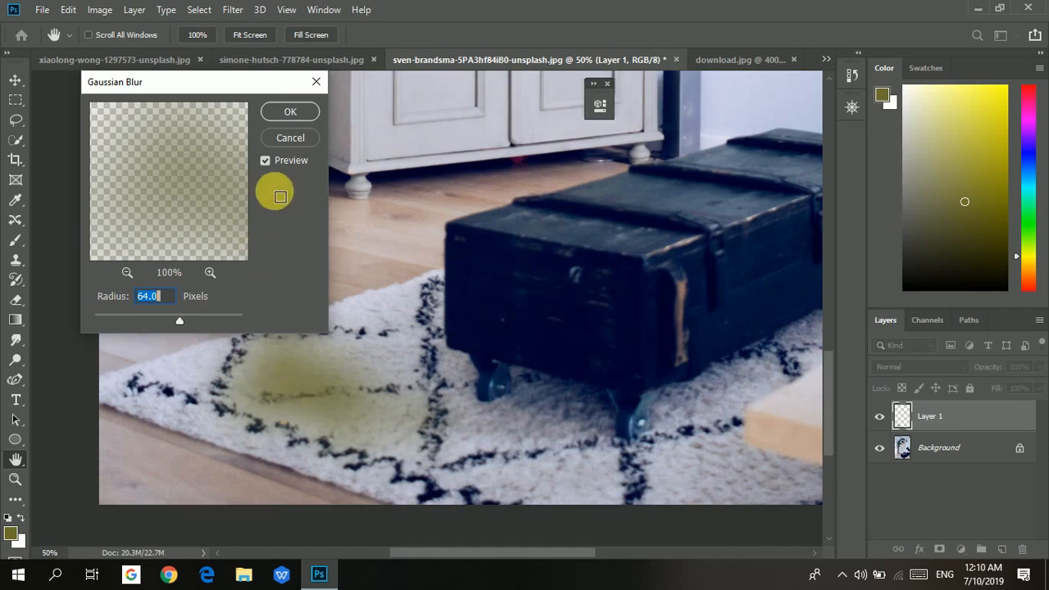
pyautogui.click(290, 113)
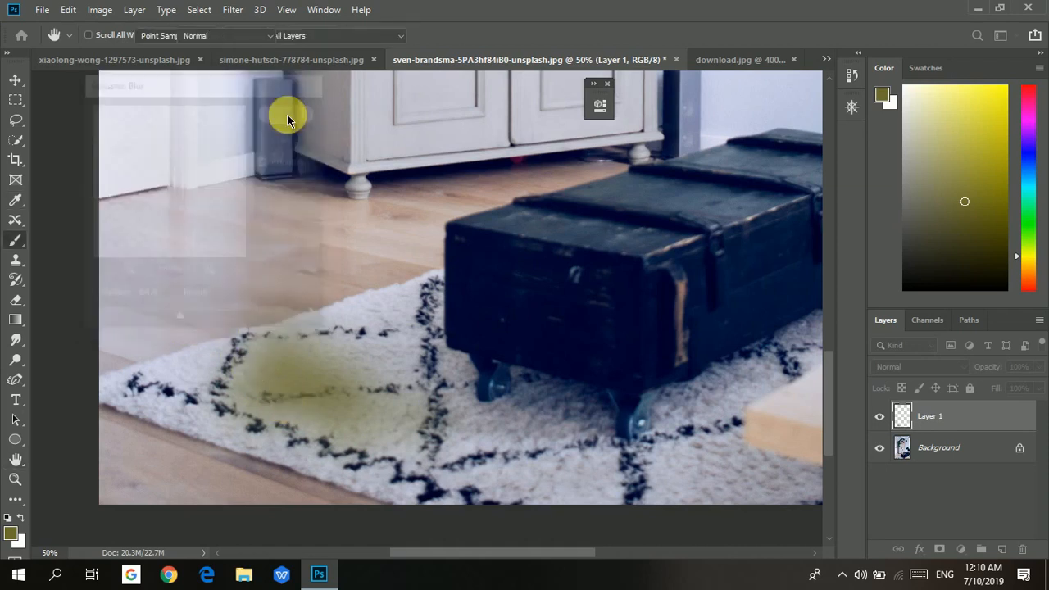
# Set the paint layer's blend mode to Hard Light and its opacity to 97%.
pyautogui.press('b')
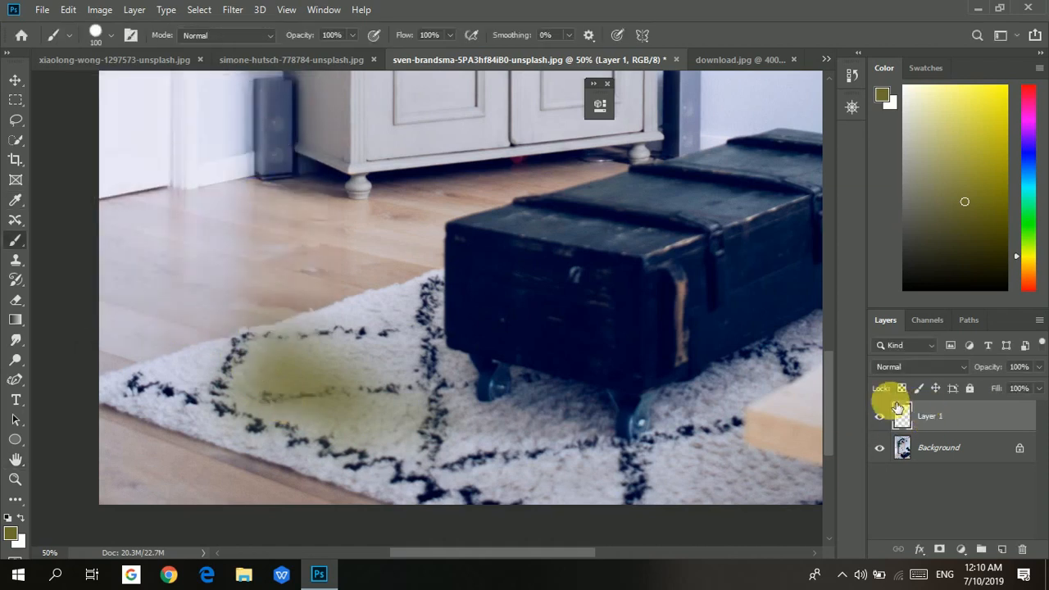
pyautogui.click(924, 375)
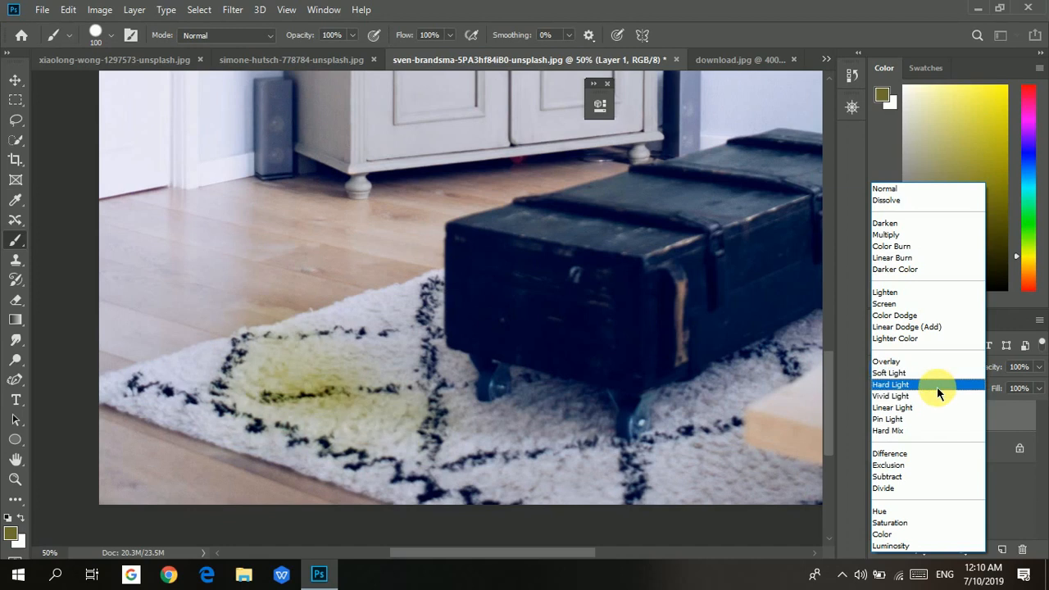
pyautogui.click(937, 387)
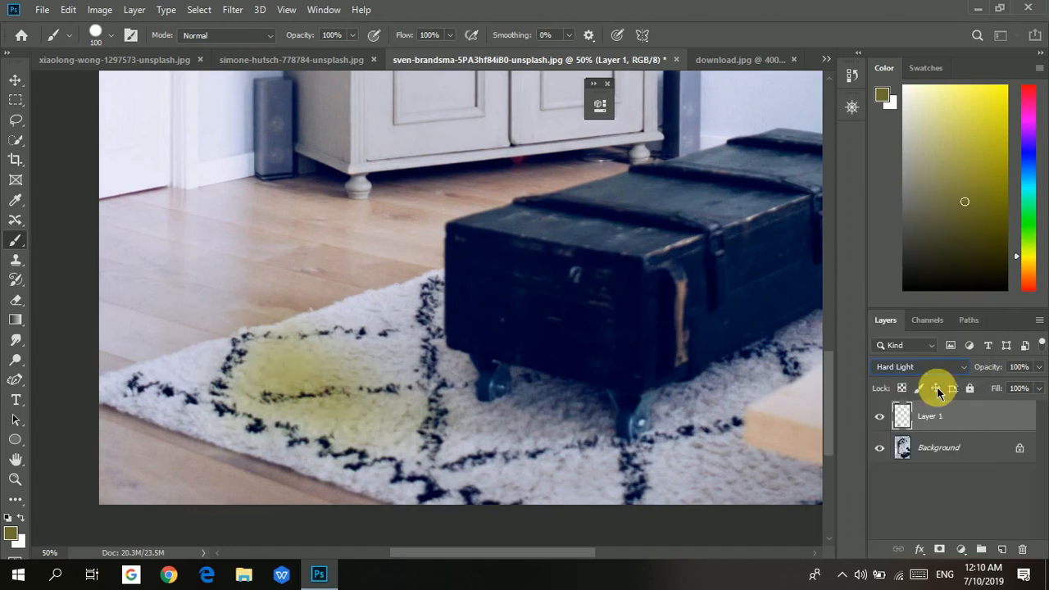
pyautogui.click(1037, 371)
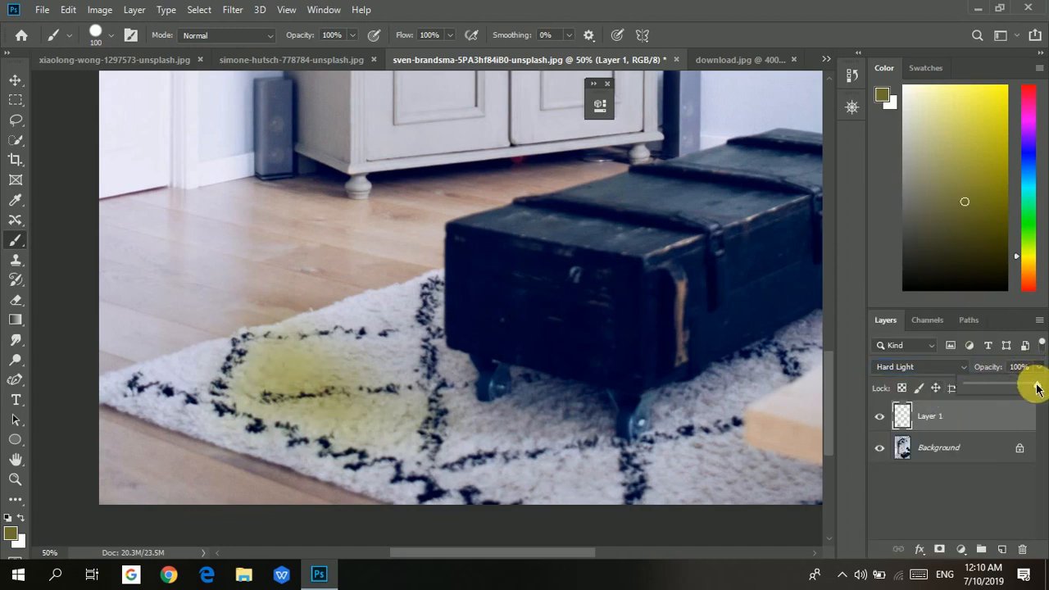
pyautogui.click(984, 487)
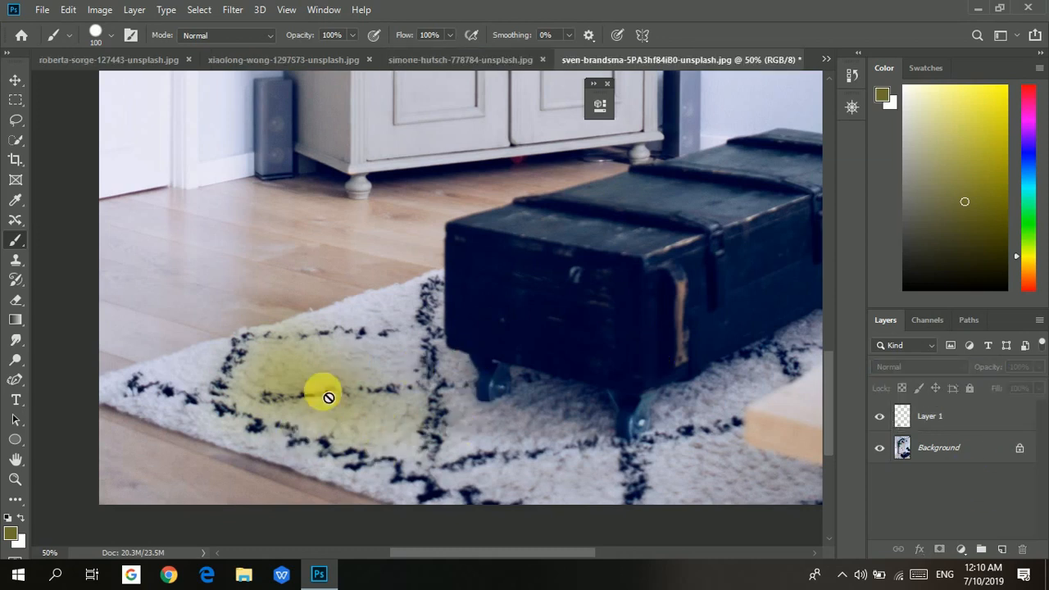
# Select the paint layer and shift the olive patch on the rug with the Move tool.
pyautogui.click(907, 422)
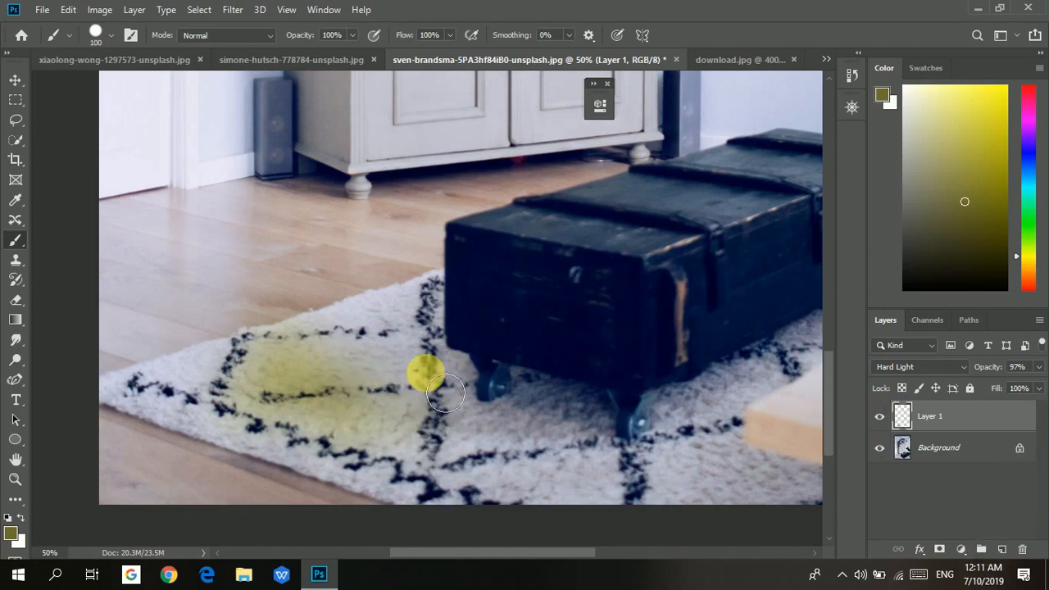
pyautogui.click(14, 80)
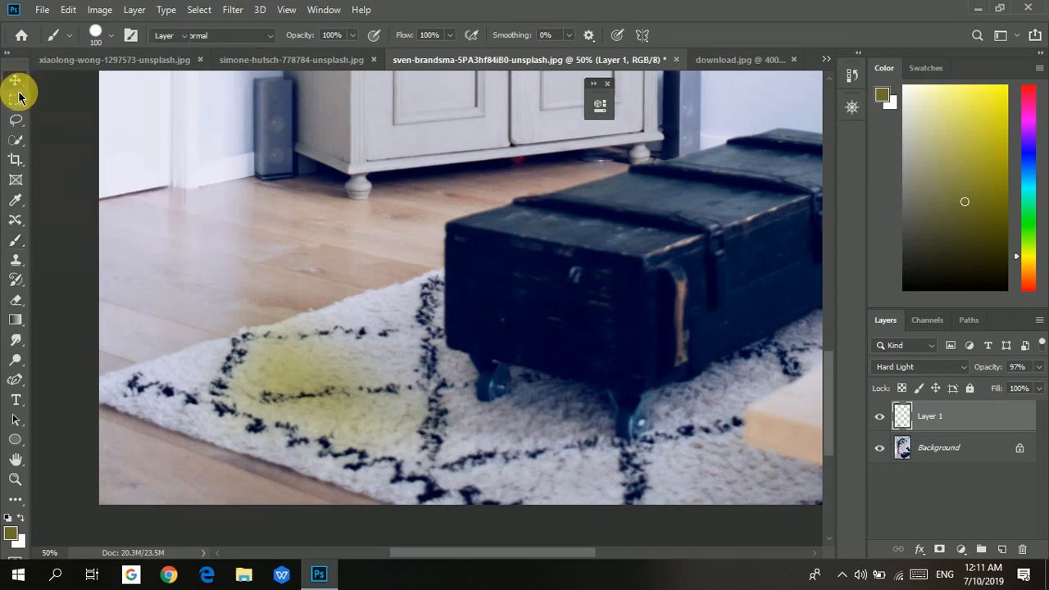
pyautogui.moveTo(236, 260)
pyautogui.mouseDown()
pyautogui.moveTo(227, 227)
pyautogui.moveTo(311, 345)
pyautogui.moveTo(446, 303)
pyautogui.moveTo(536, 234)
pyautogui.moveTo(342, 375)
pyautogui.moveTo(292, 353)
pyautogui.mouseUp()
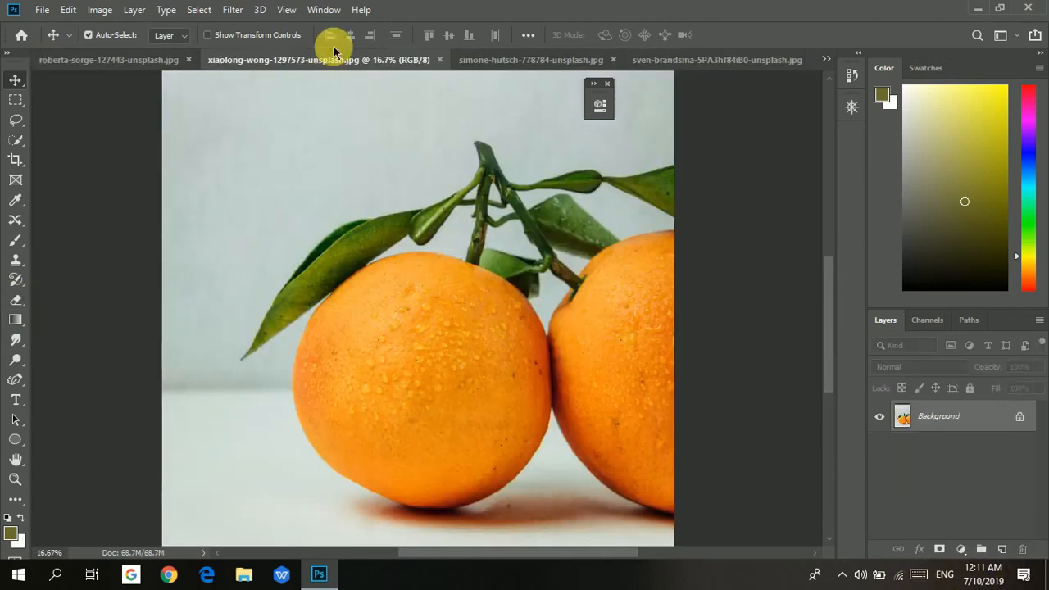
# Switch to the flower photo and lasso a freehand selection around the flower's centre.
pyautogui.click(81, 66)
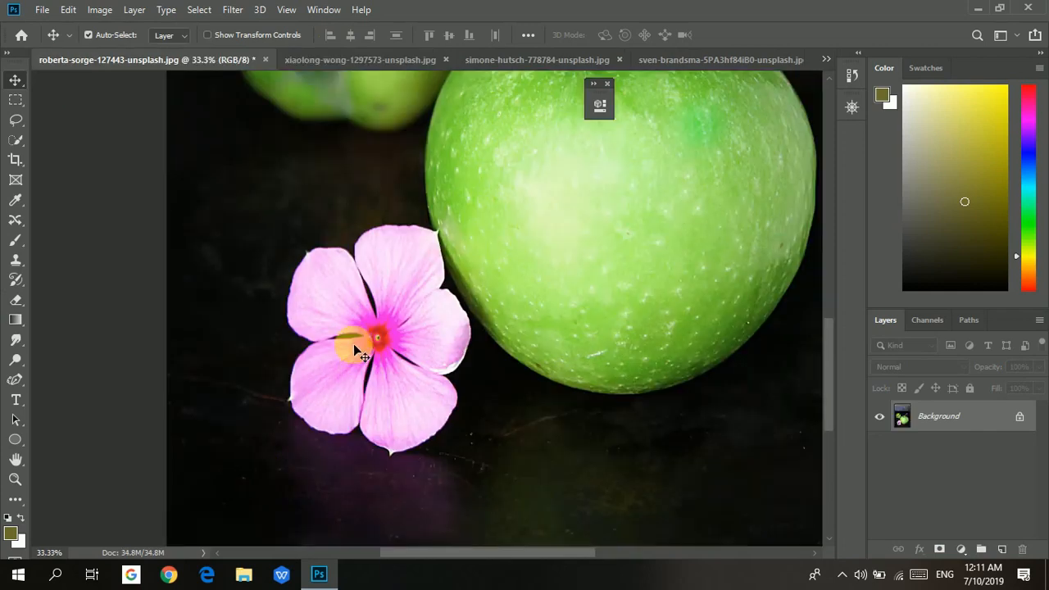
pyautogui.click(11, 123)
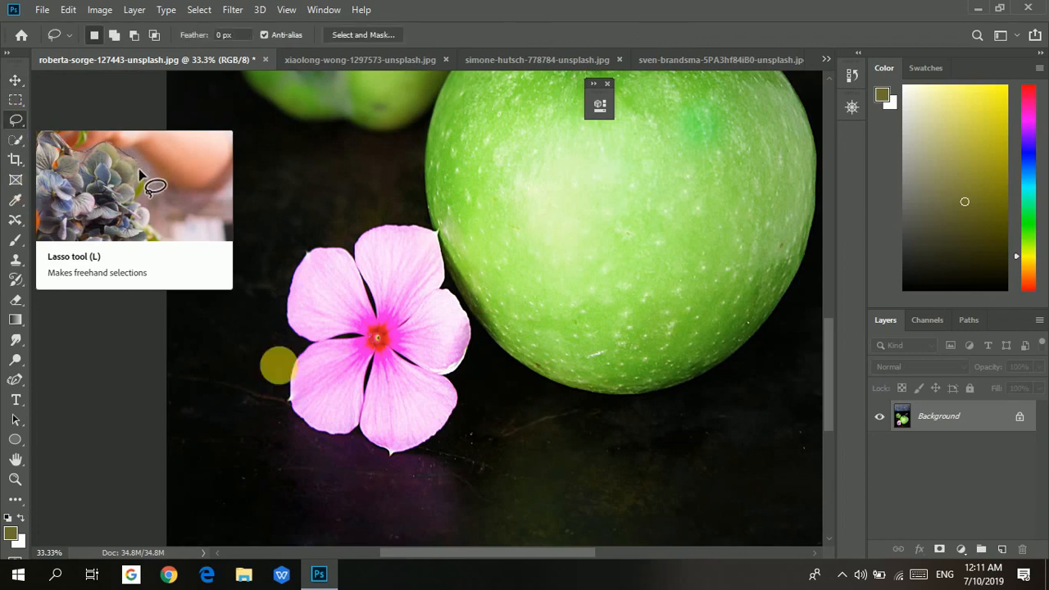
pyautogui.moveTo(367, 309)
pyautogui.mouseDown()
pyautogui.moveTo(398, 304)
pyautogui.moveTo(405, 348)
pyautogui.moveTo(389, 377)
pyautogui.moveTo(341, 359)
pyautogui.moveTo(342, 338)
pyautogui.moveTo(368, 311)
pyautogui.mouseUp()
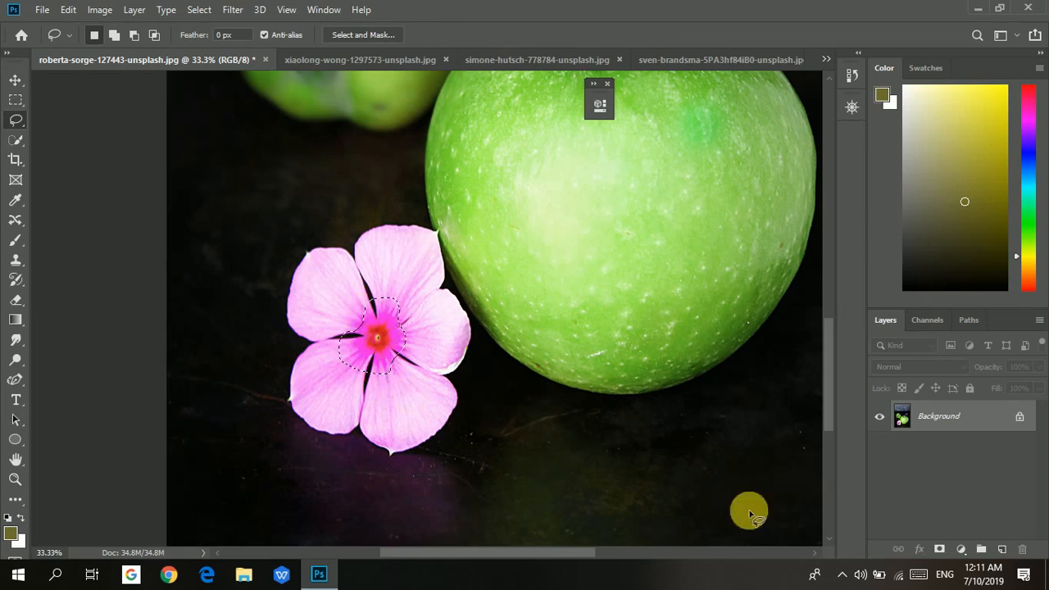
# Add a Hue/Saturation adjustment to the flower centre with Hue +65, Saturation +20 and Lightness +11.
pyautogui.click(1003, 550)
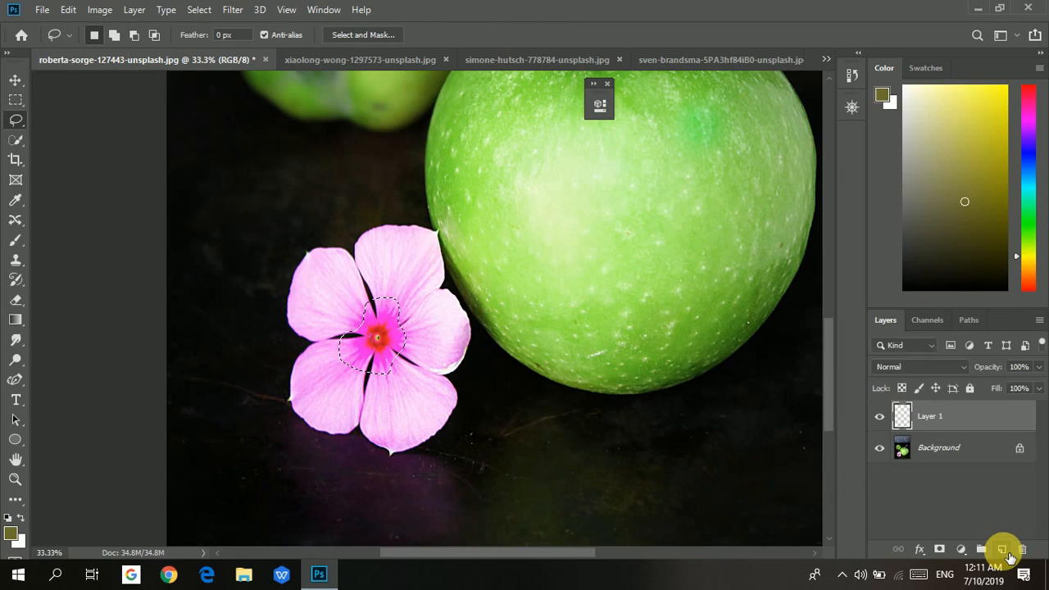
pyautogui.click(966, 552)
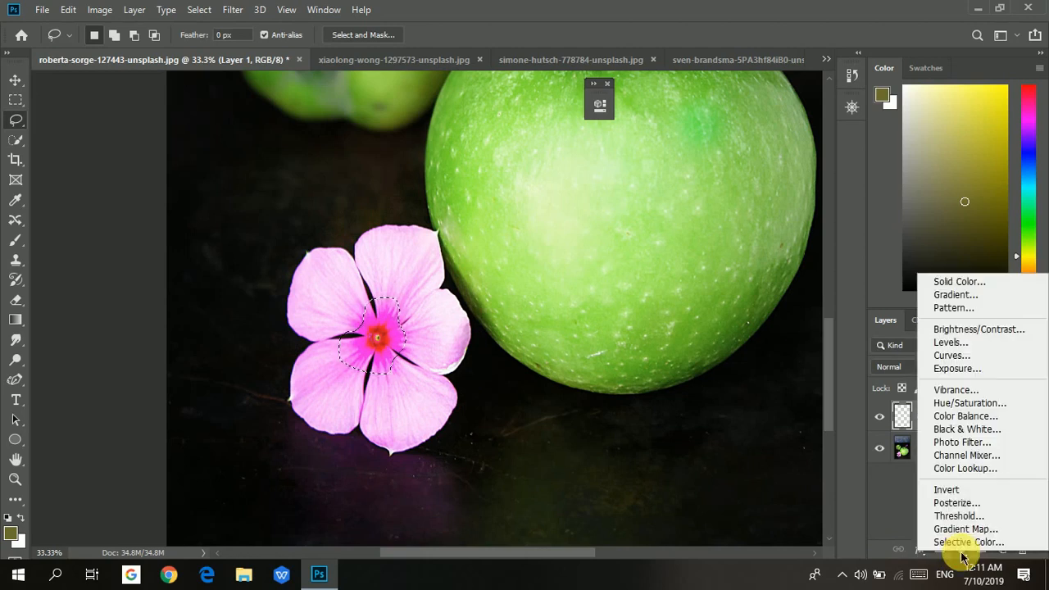
pyautogui.click(956, 403)
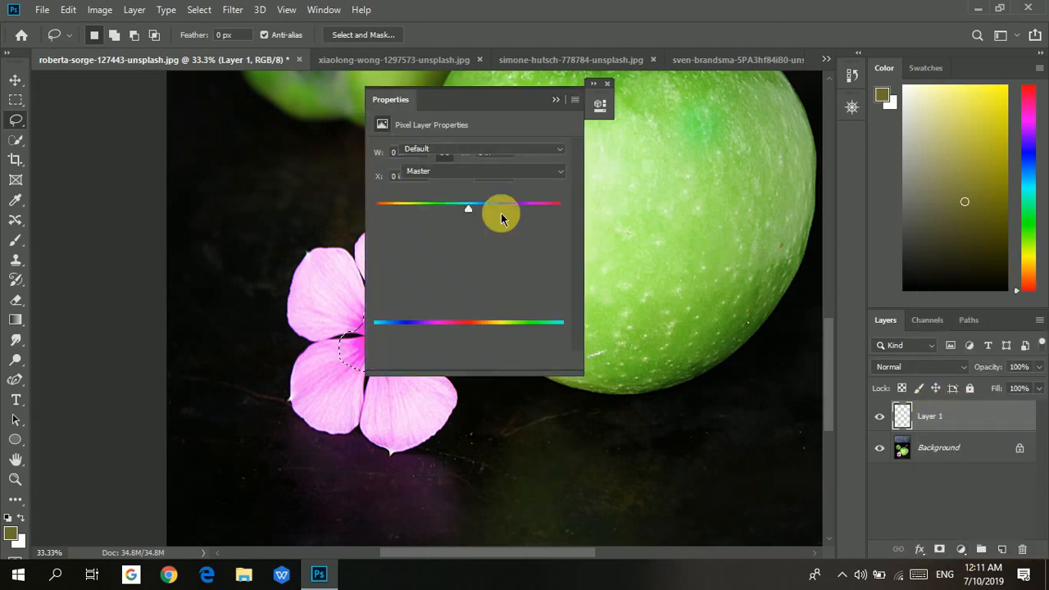
pyautogui.moveTo(474, 102); pyautogui.dragTo(629, 101)
pyautogui.hotkey('ctrl', 'i')
pyautogui.moveTo(625, 206); pyautogui.dragTo(644, 246)
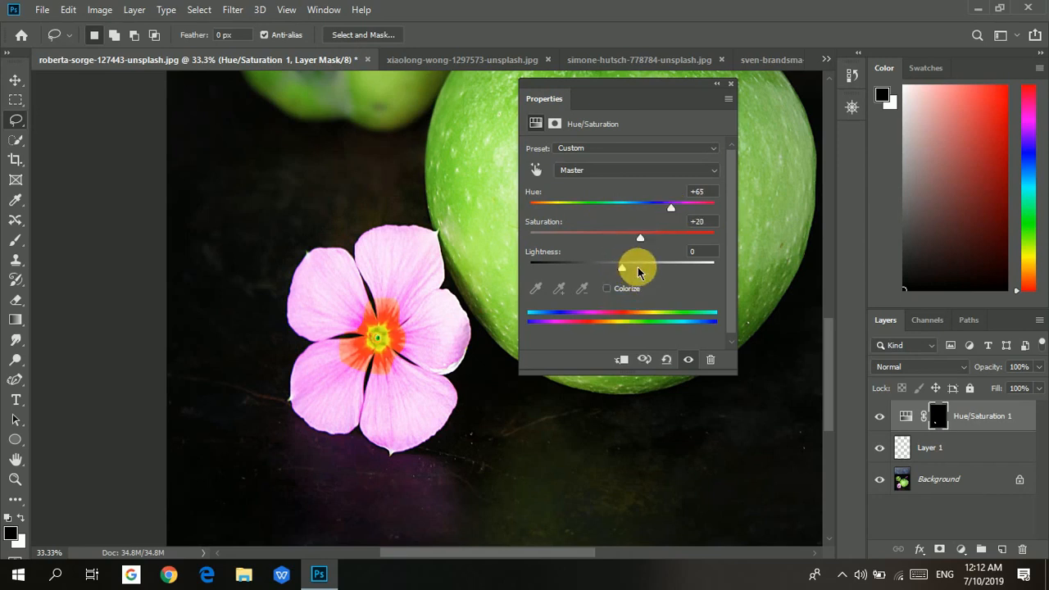
pyautogui.click(714, 85)
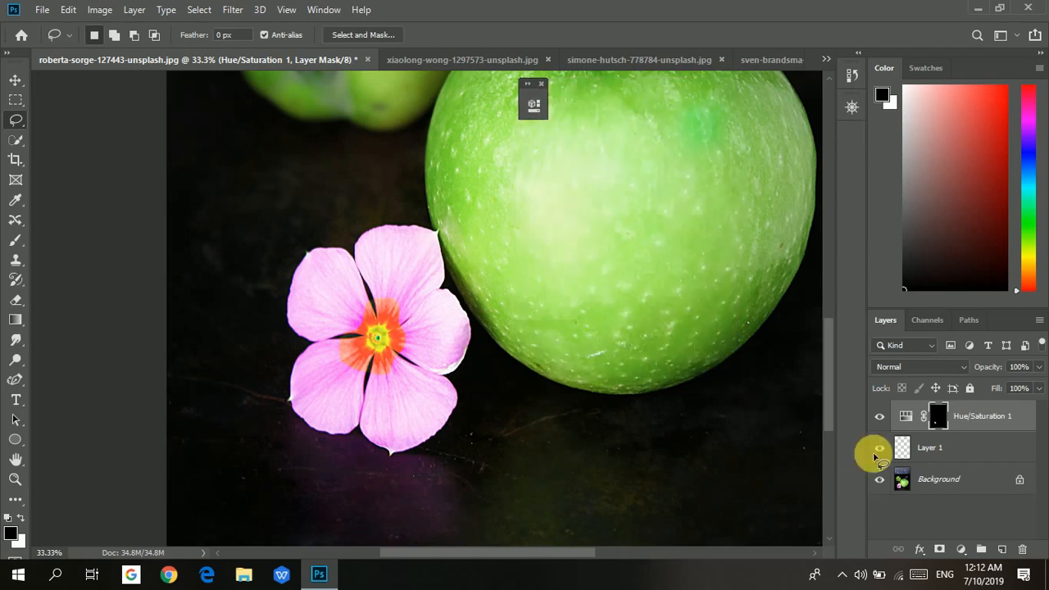
# Delete the unused empty Layer 1.
pyautogui.moveTo(902, 445); pyautogui.dragTo(1022, 549)
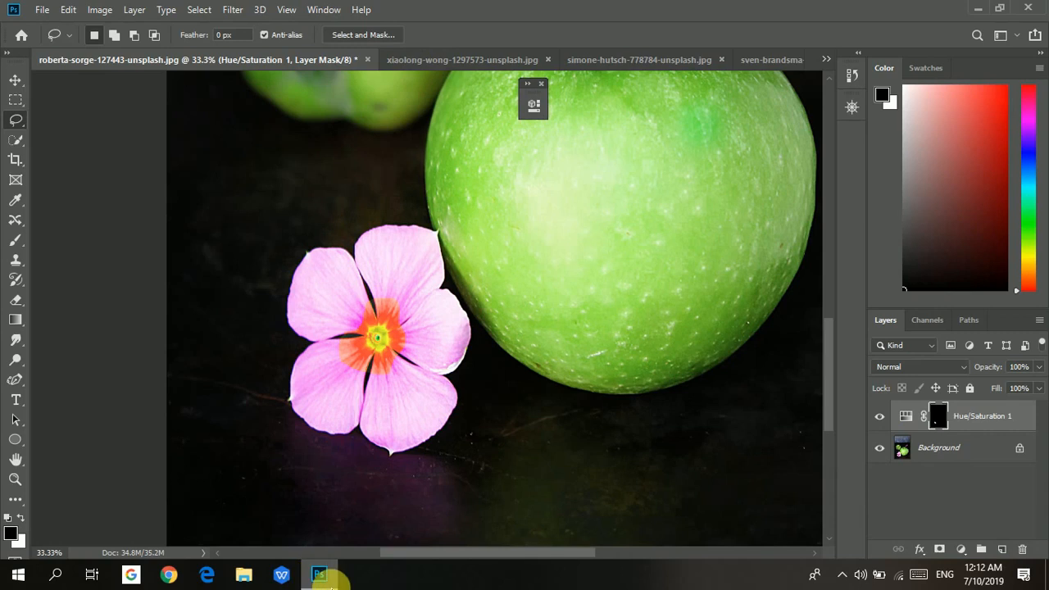
pyautogui.moveTo(331, 577)
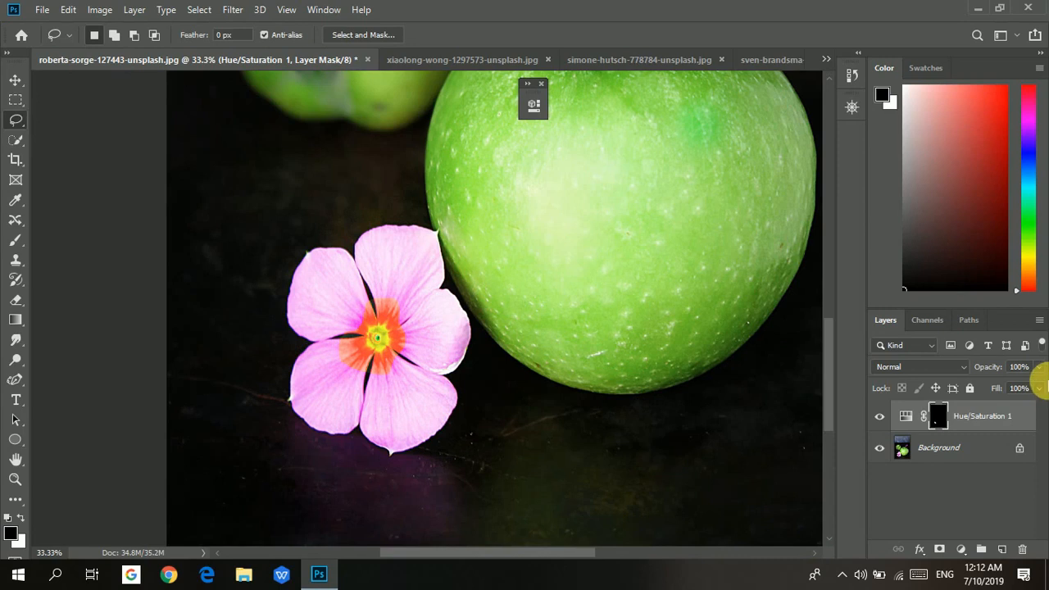
# Switch to the Polygonal Lasso tool and outline a polygon across the lower flower petals and the shadow below.
pyautogui.rightClick(13, 123)
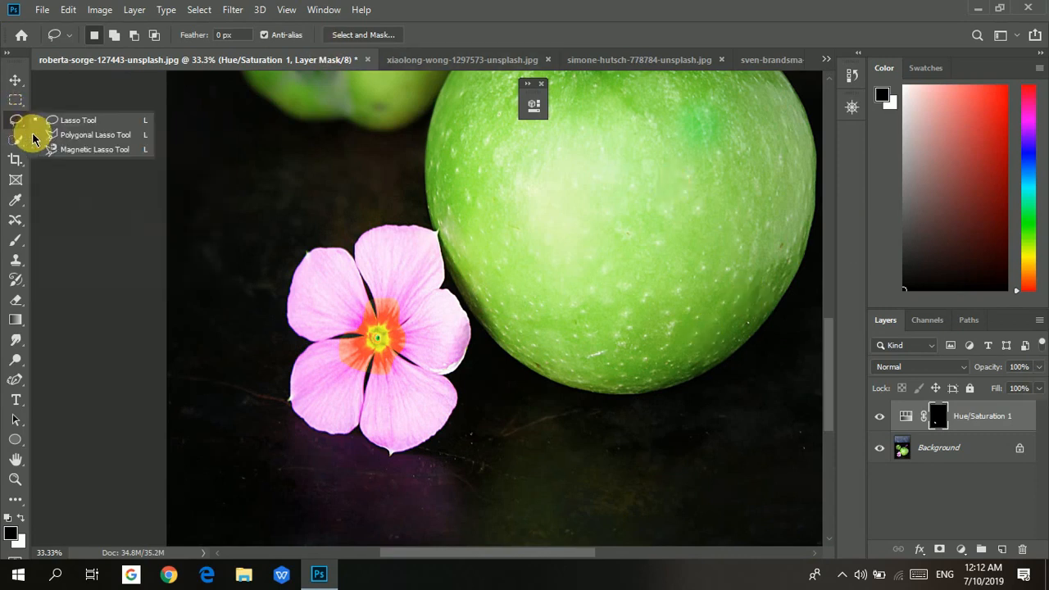
pyautogui.click(114, 135)
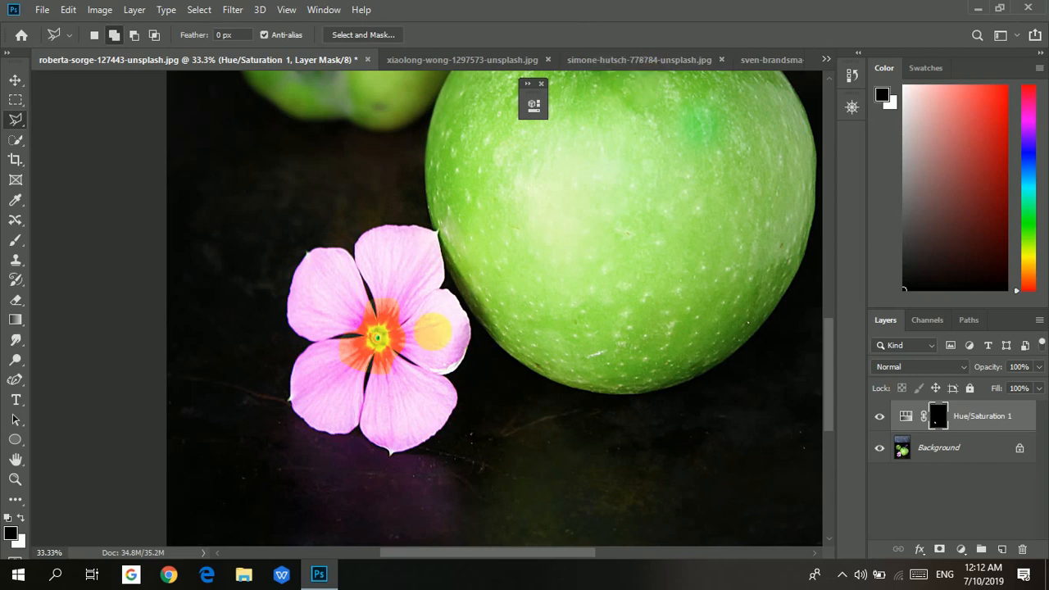
pyautogui.click(255, 411)
pyautogui.click(470, 332)
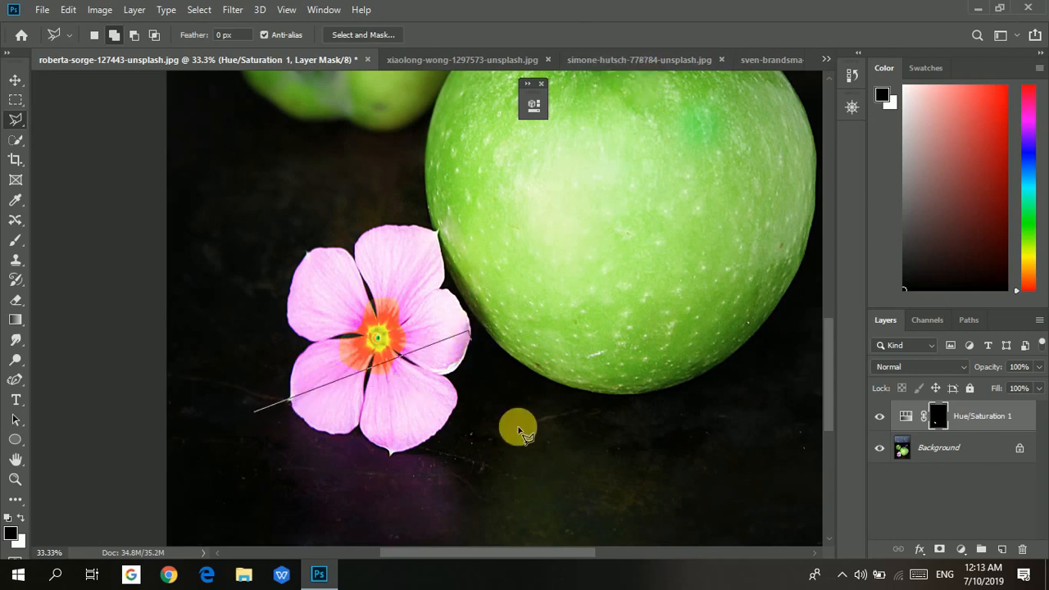
pyautogui.click(535, 449)
pyautogui.click(260, 466)
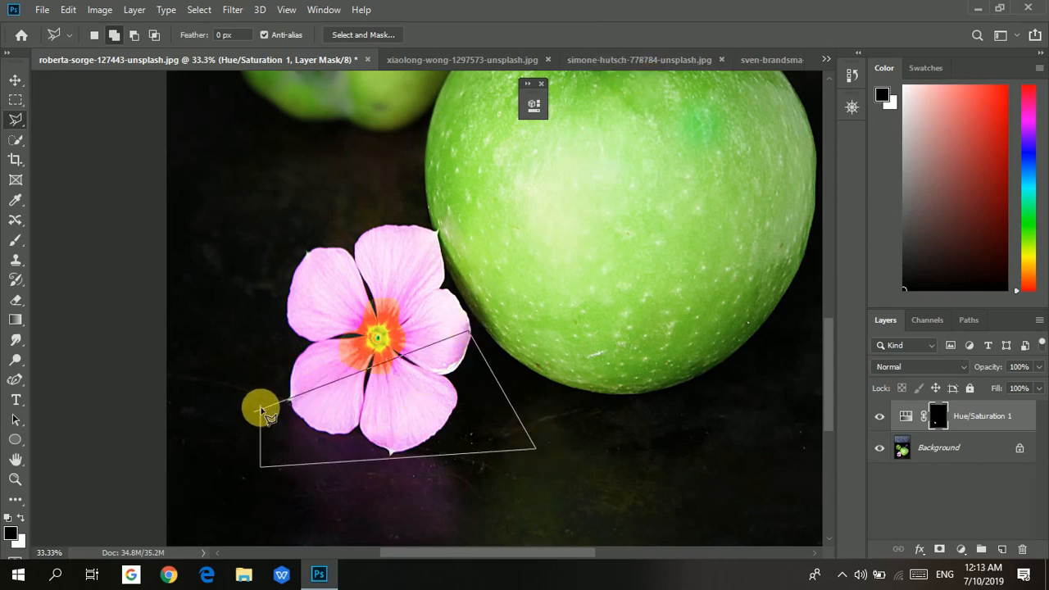
pyautogui.click(256, 412)
# Add a second polygonal area over the lower left petal and shadow to the selection.
pyautogui.click(444, 293)
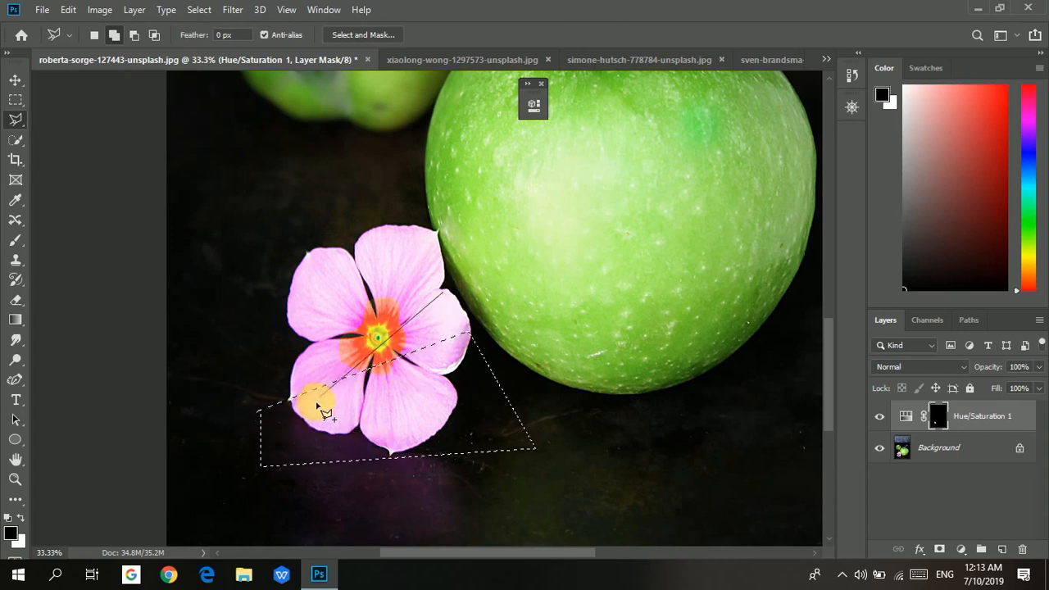
pyautogui.click(297, 420)
pyautogui.click(367, 518)
pyautogui.click(495, 451)
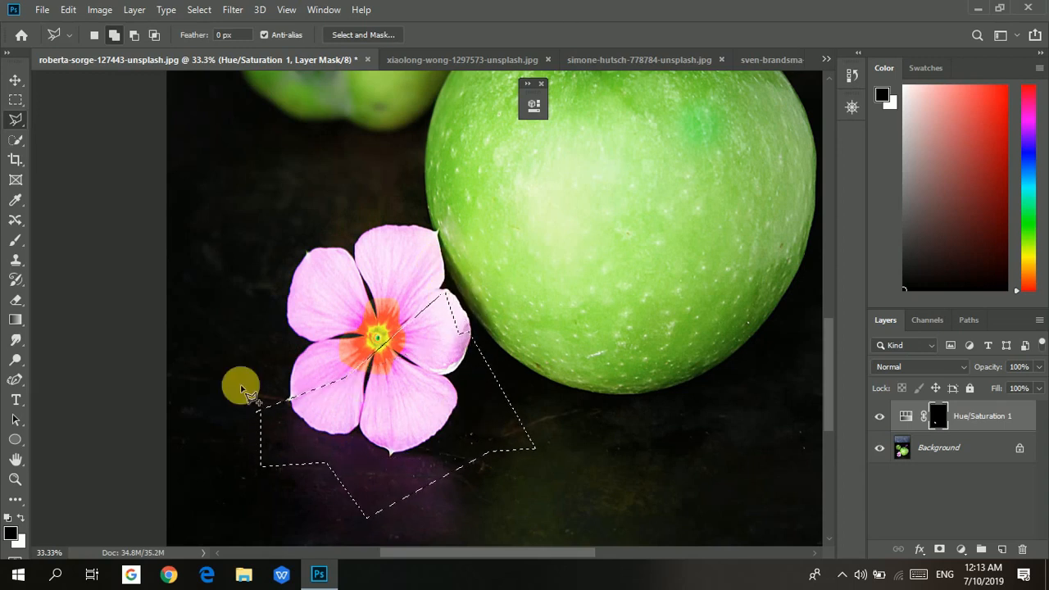
# Outline a further polygonal area over the upper left part of the apple.
pyautogui.click(358, 134)
pyautogui.click(571, 314)
pyautogui.click(320, 219)
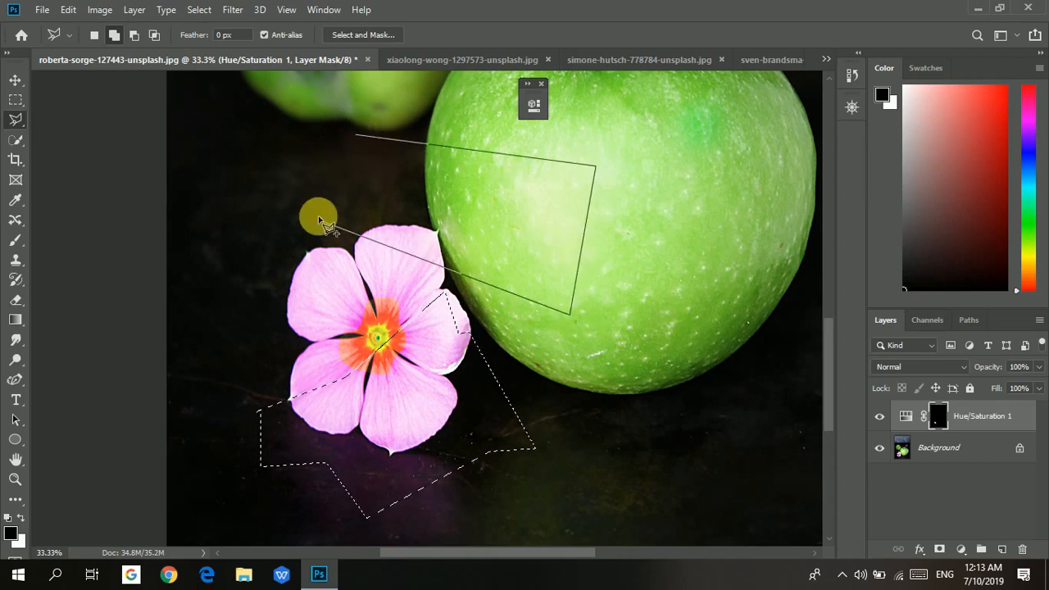
pyautogui.click(359, 136)
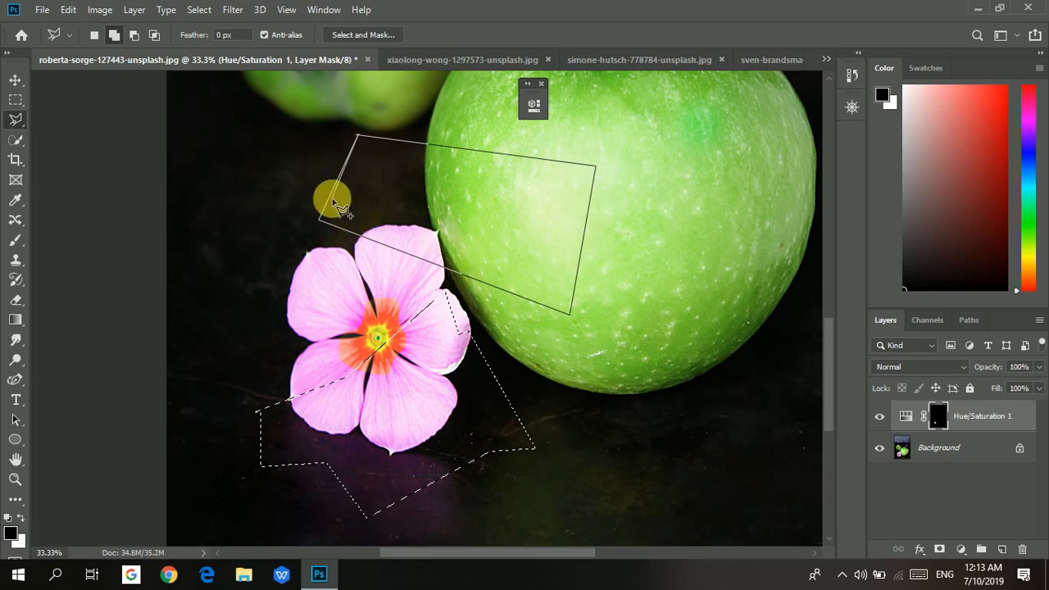
# Add a polygonal area left of the flower to the selection and deselect everything.
pyautogui.press('Escape')
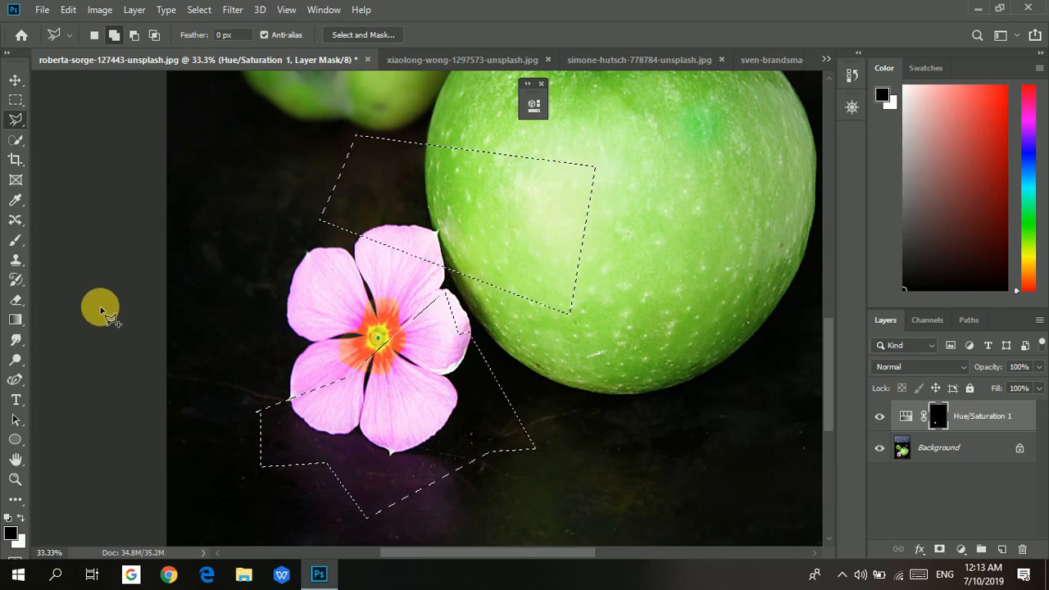
pyautogui.click(197, 207)
pyautogui.click(318, 161)
pyautogui.click(331, 288)
pyautogui.click(235, 289)
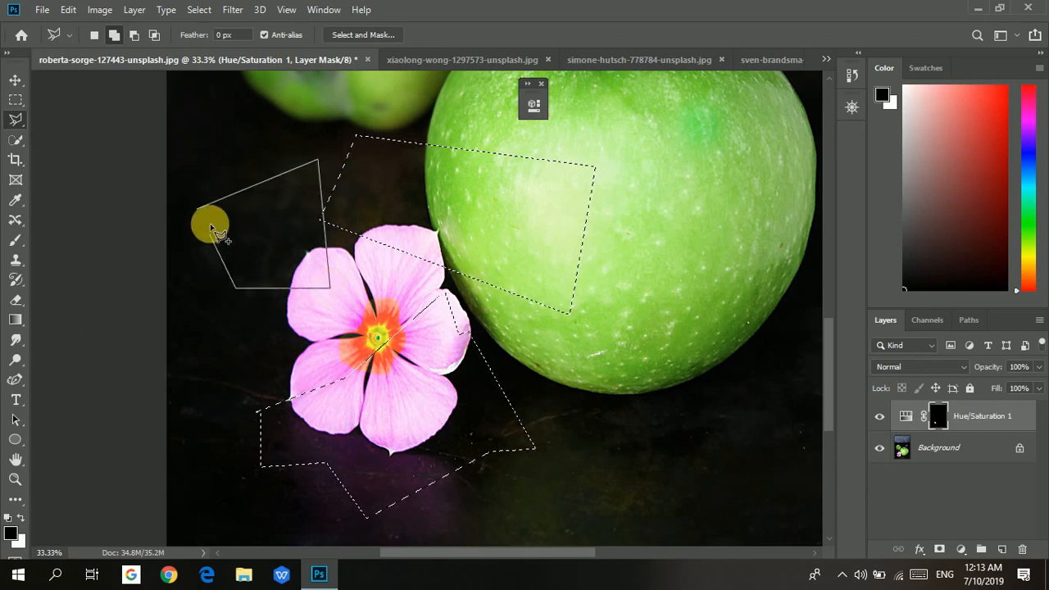
pyautogui.click(197, 212)
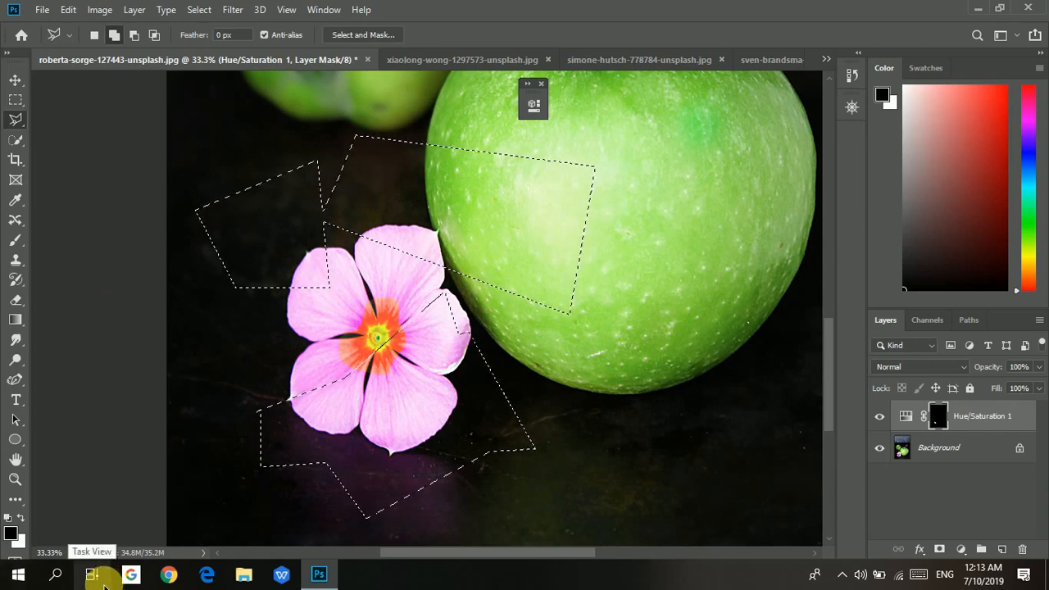
pyautogui.hotkey('ctrl', 'd')
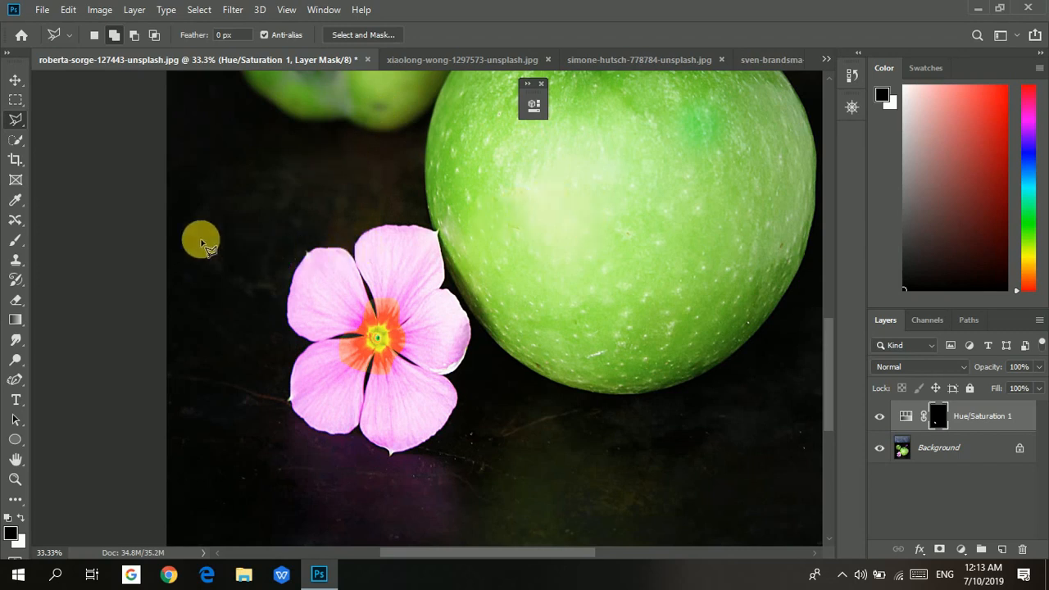
# Outline a four-sided polygon around the flower and the apple's left side, and deselect it.
pyautogui.click(260, 172)
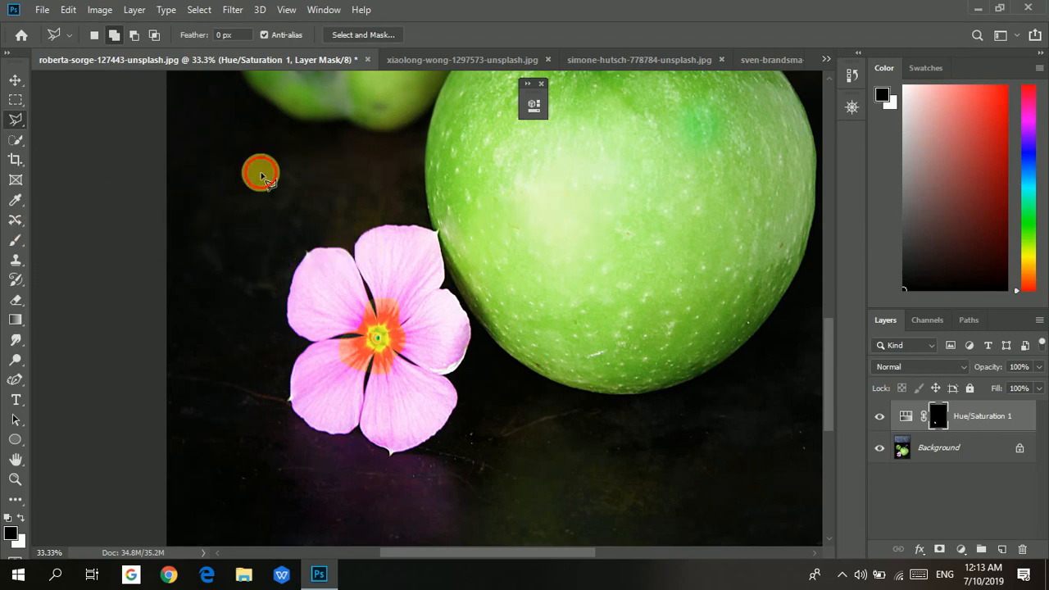
pyautogui.click(653, 181)
pyautogui.click(662, 441)
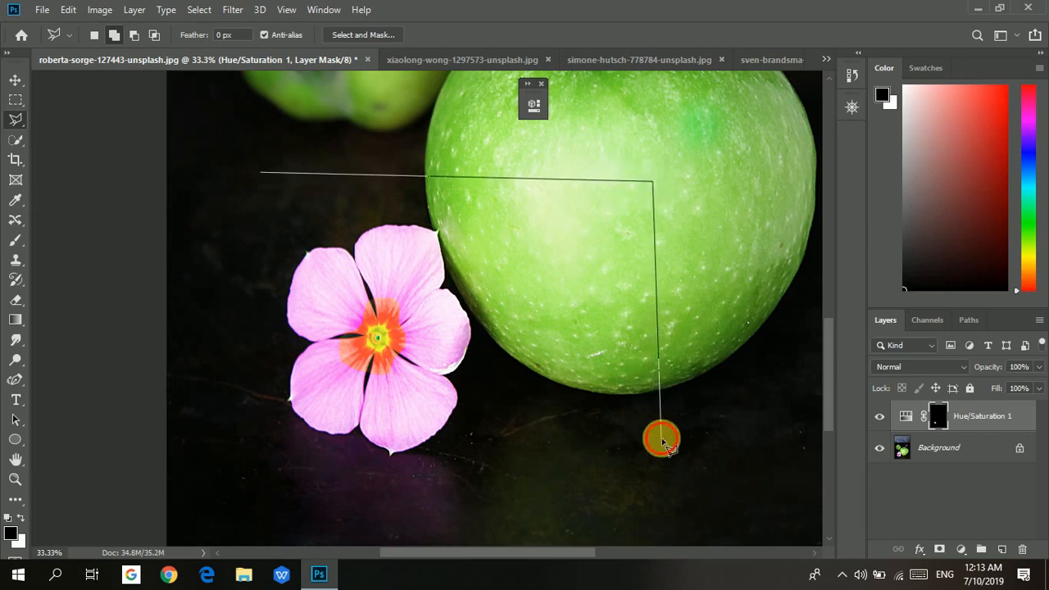
pyautogui.click(244, 413)
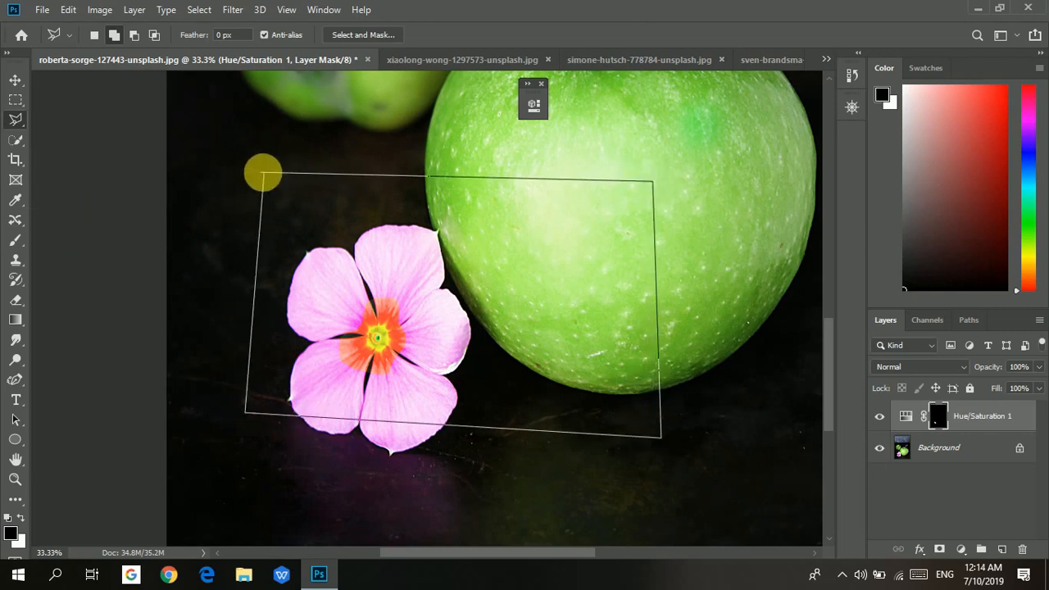
pyautogui.click(263, 173)
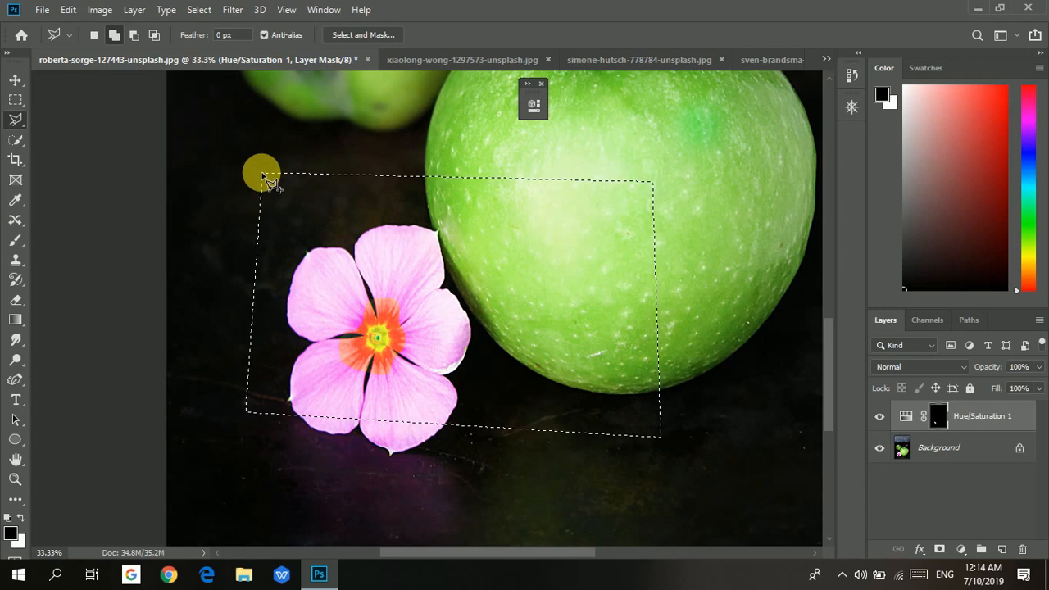
pyautogui.hotkey('ctrl', 'd')
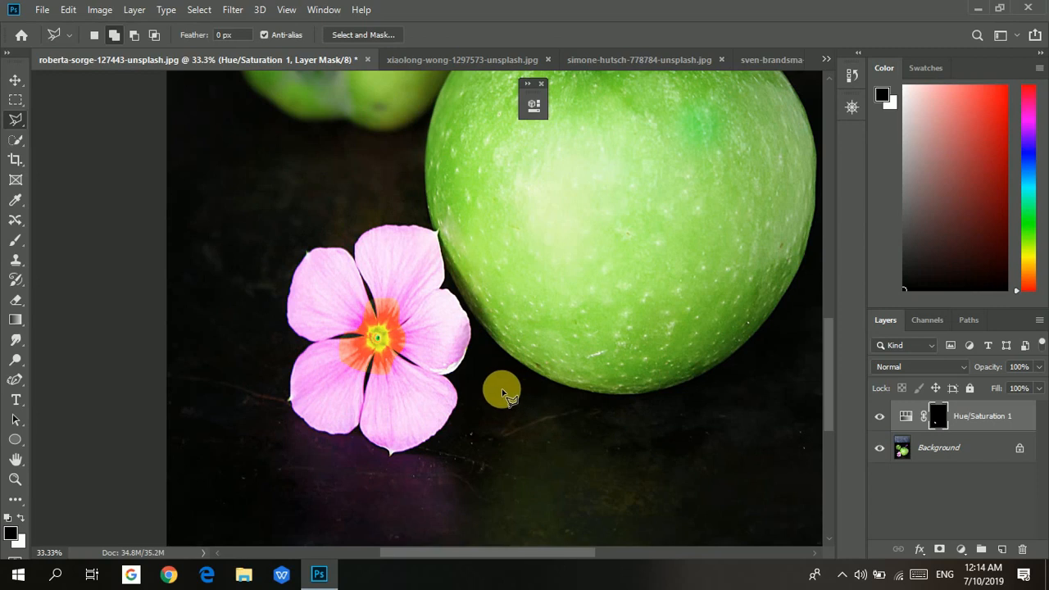
# Try outlining an area on the apple combining straight polygonal and freehand segments.
pyautogui.click(551, 200)
pyautogui.click(671, 203)
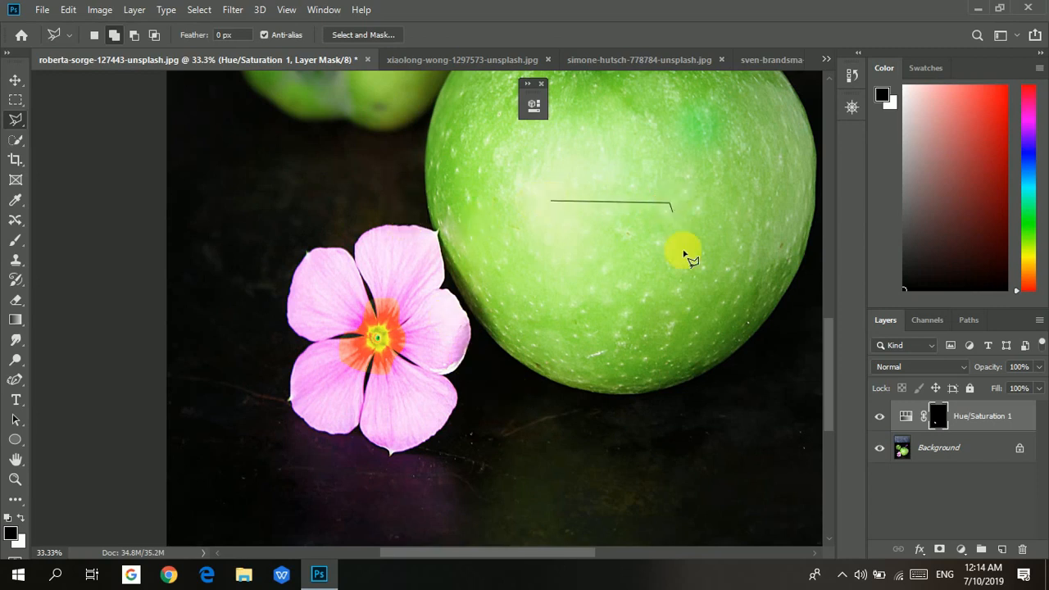
pyautogui.click(671, 292)
pyautogui.moveTo(628, 287)
pyautogui.mouseDown()
pyautogui.moveTo(583, 307)
pyautogui.moveTo(559, 262)
pyautogui.moveTo(548, 267)
pyautogui.moveTo(555, 224)
pyautogui.mouseUp()
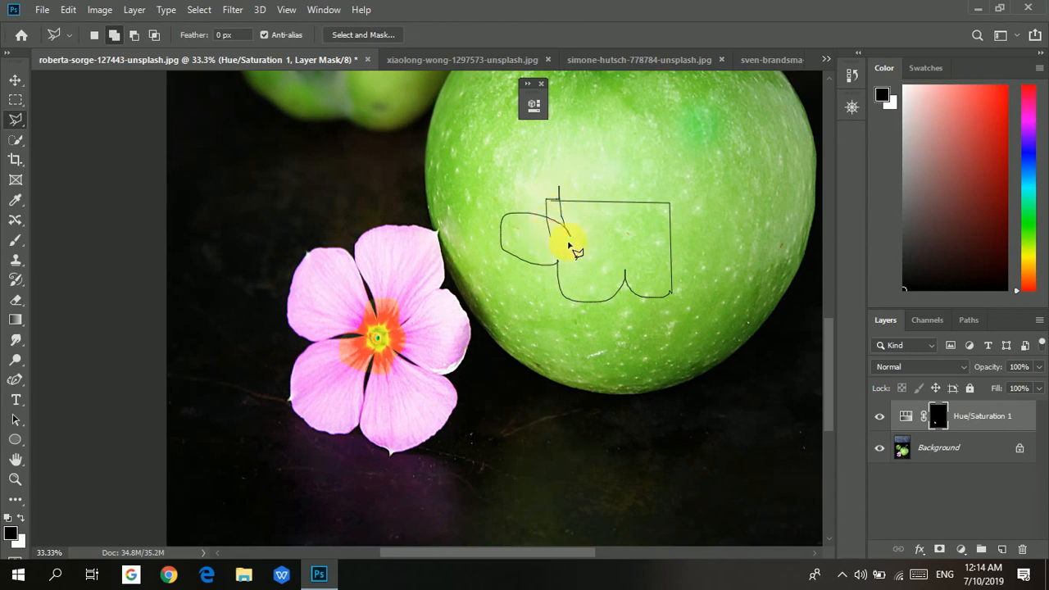
pyautogui.moveTo(570, 244)
pyautogui.mouseDown()
pyautogui.moveTo(642, 247)
pyautogui.moveTo(644, 295)
pyautogui.moveTo(656, 311)
pyautogui.moveTo(685, 279)
pyautogui.moveTo(699, 188)
pyautogui.moveTo(596, 266)
pyautogui.moveTo(785, 306)
pyautogui.moveTo(668, 290)
pyautogui.mouseUp()
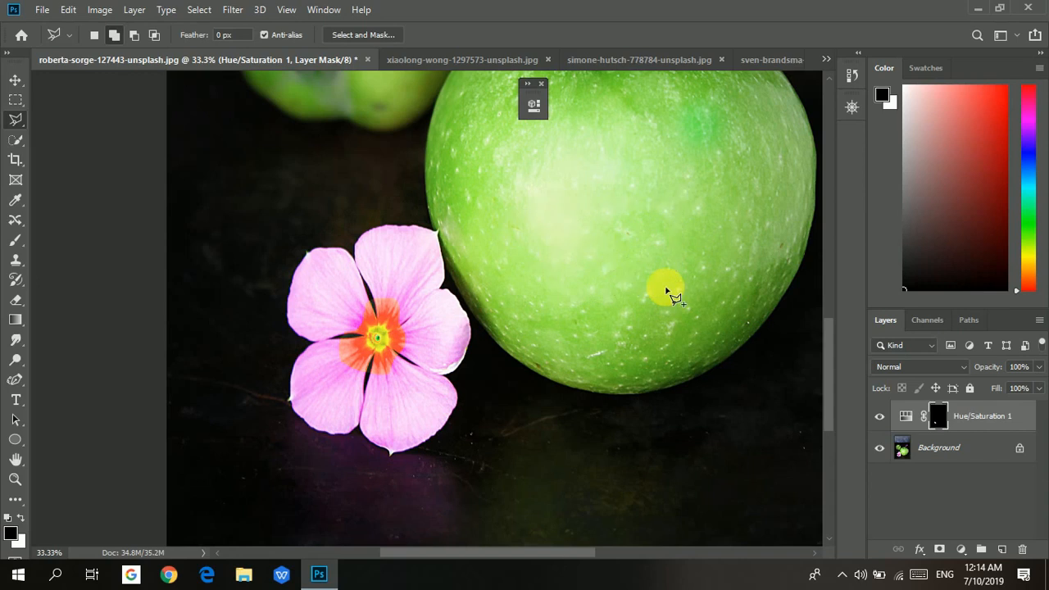
pyautogui.click(624, 281)
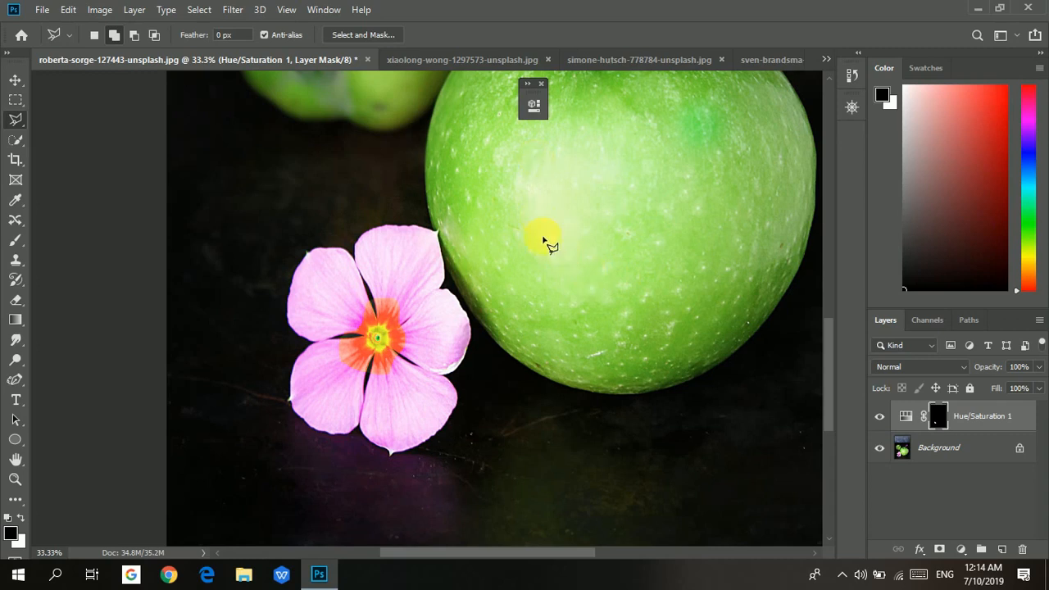
# Switch to the Lasso tool and draw freehand outlines on the middle of the apple.
pyautogui.rightClick(15, 120)
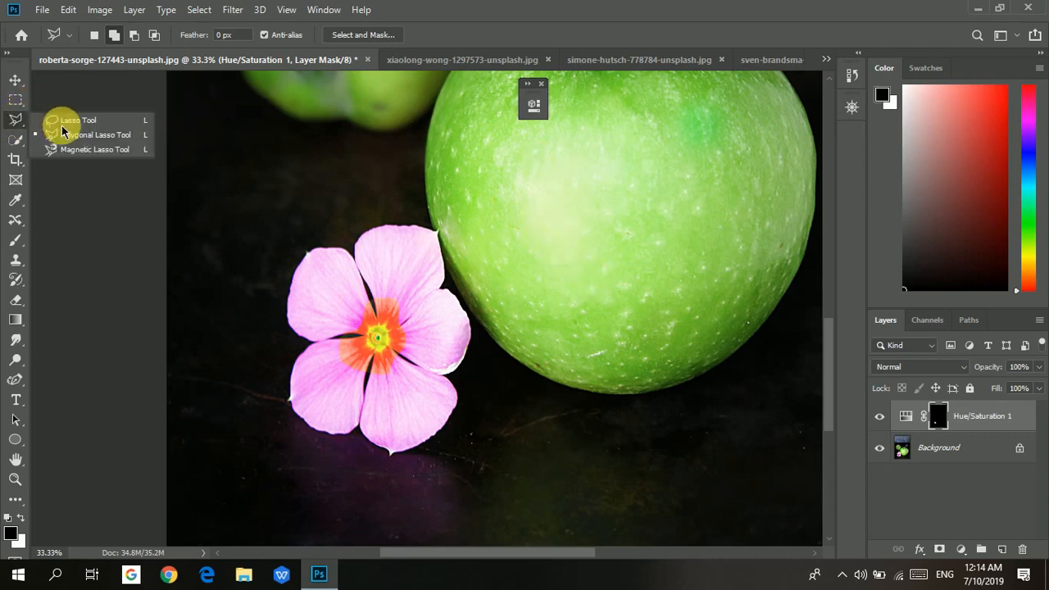
pyautogui.click(63, 123)
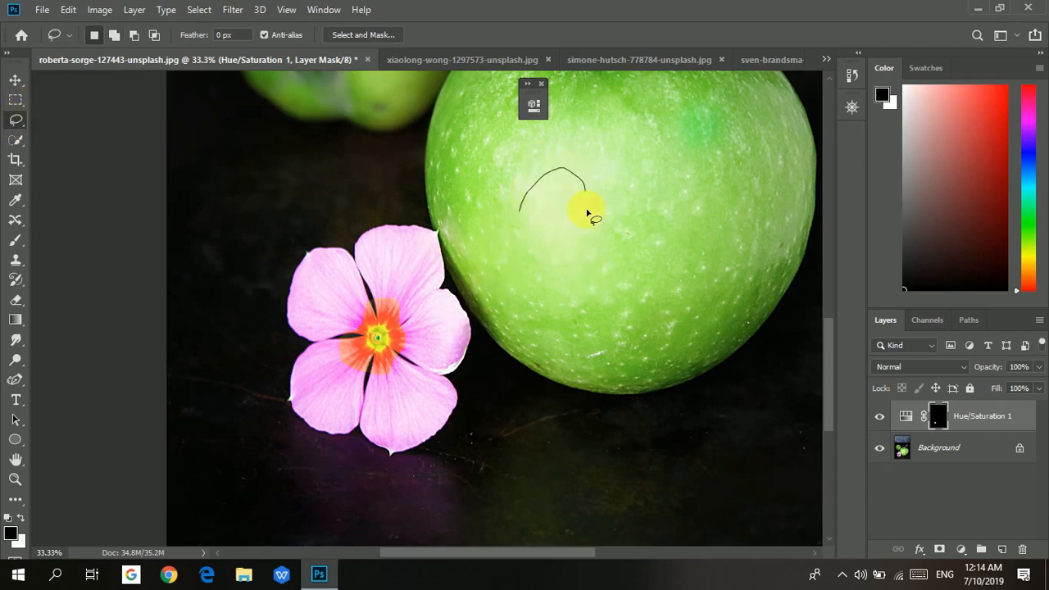
pyautogui.moveTo(587, 213)
pyautogui.mouseDown()
pyautogui.moveTo(674, 209)
pyautogui.moveTo(688, 226)
pyautogui.moveTo(677, 248)
pyautogui.moveTo(642, 263)
pyautogui.mouseUp()
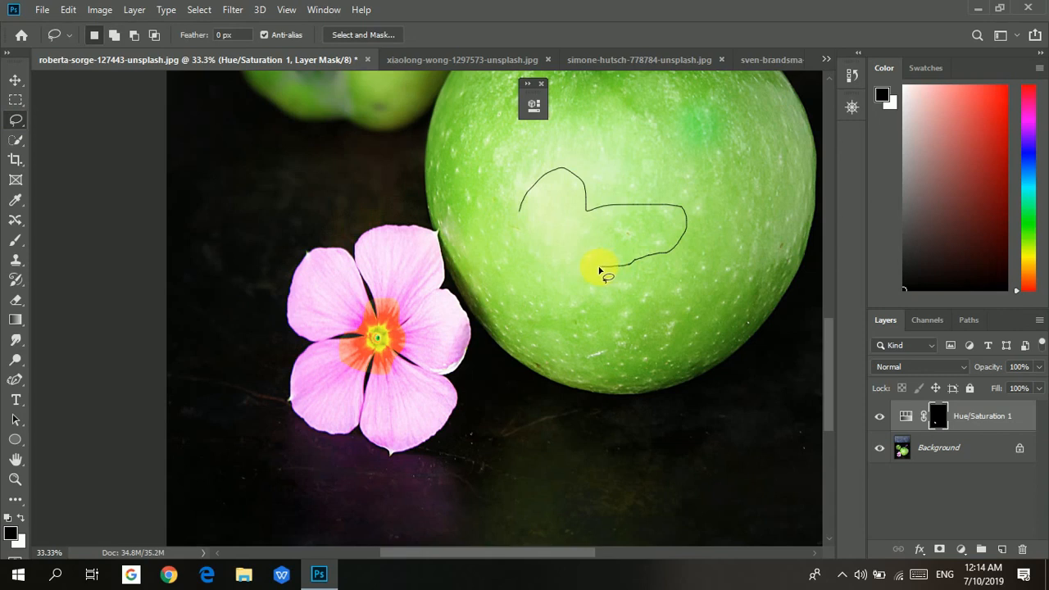
pyautogui.moveTo(600, 270)
pyautogui.mouseDown()
pyautogui.moveTo(625, 220)
pyautogui.moveTo(672, 243)
pyautogui.moveTo(676, 276)
pyautogui.moveTo(662, 320)
pyautogui.moveTo(624, 327)
pyautogui.moveTo(584, 298)
pyautogui.mouseUp()
pyautogui.click(576, 281)
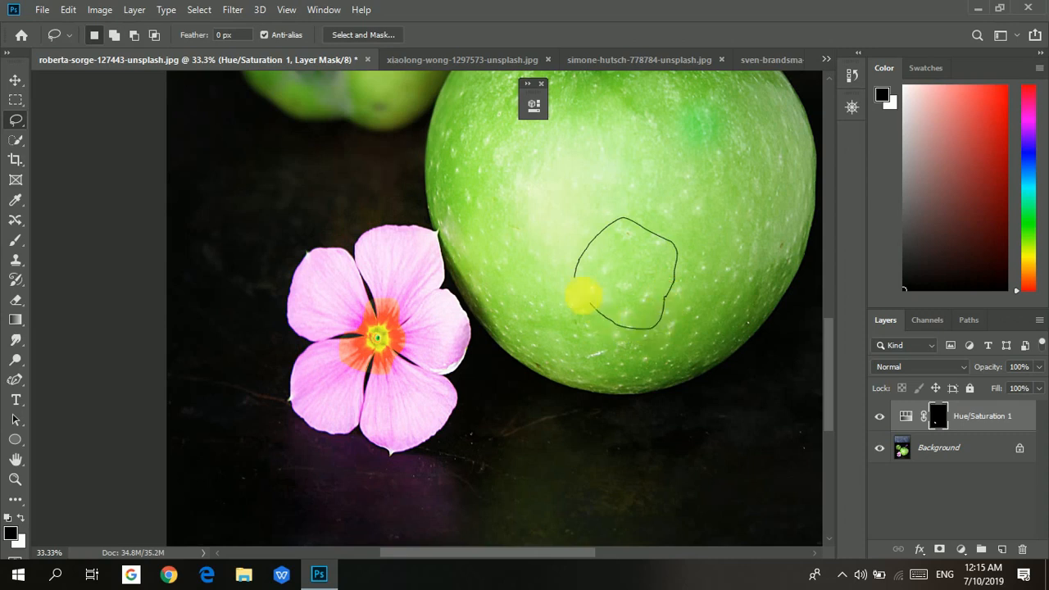
pyautogui.moveTo(543, 218)
pyautogui.mouseDown()
pyautogui.moveTo(613, 175)
pyautogui.moveTo(721, 218)
pyautogui.moveTo(595, 300)
pyautogui.moveTo(587, 273)
pyautogui.moveTo(568, 277)
pyautogui.mouseUp()
pyautogui.click(742, 275)
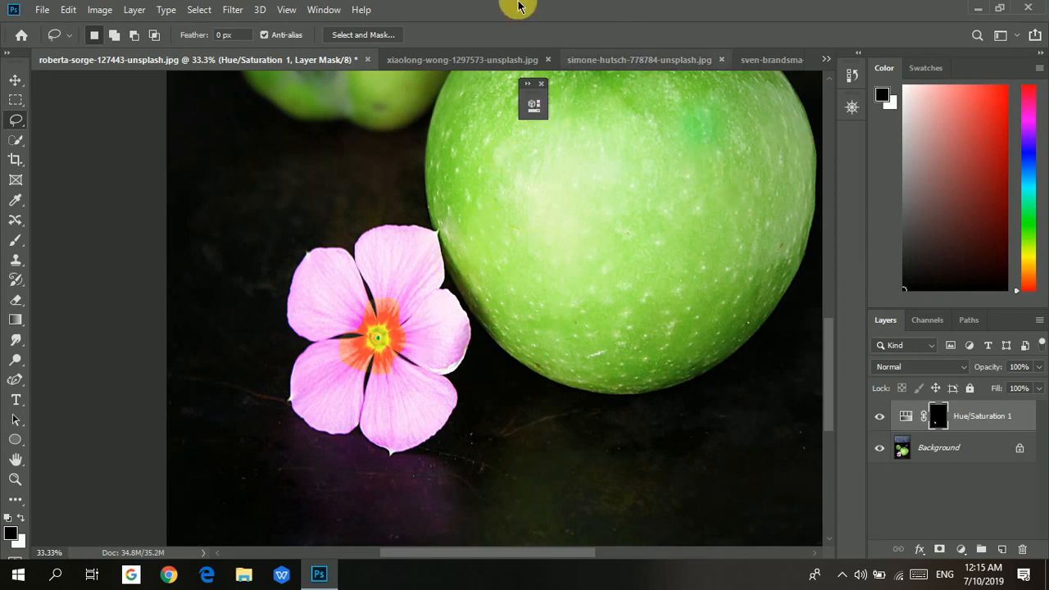
# Open the skyscraper image and outline the left building with the Polygonal Lasso tool.
pyautogui.click(629, 66)
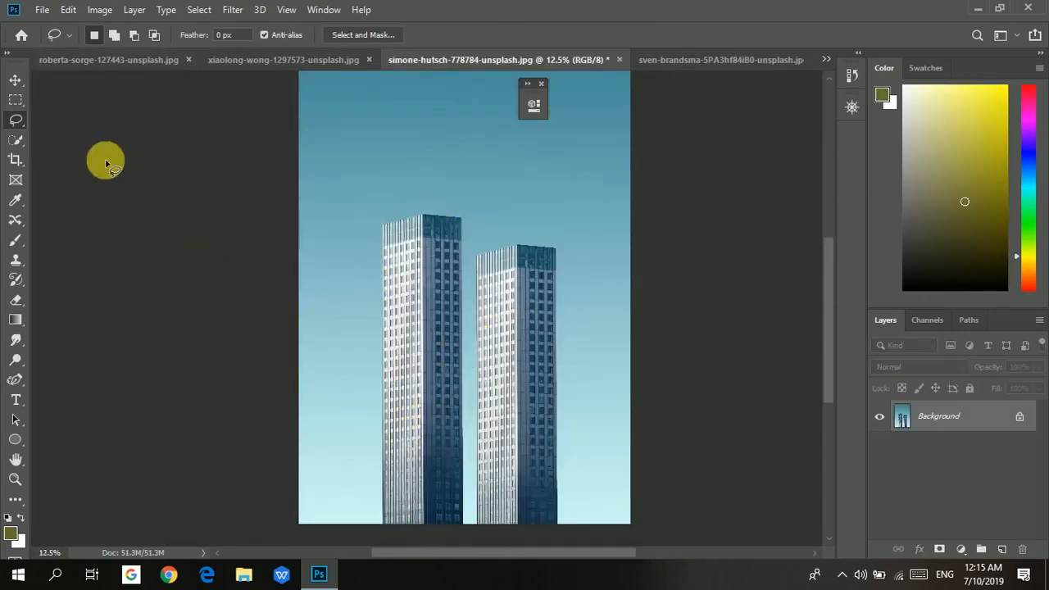
pyautogui.rightClick(17, 121)
pyautogui.click(90, 135)
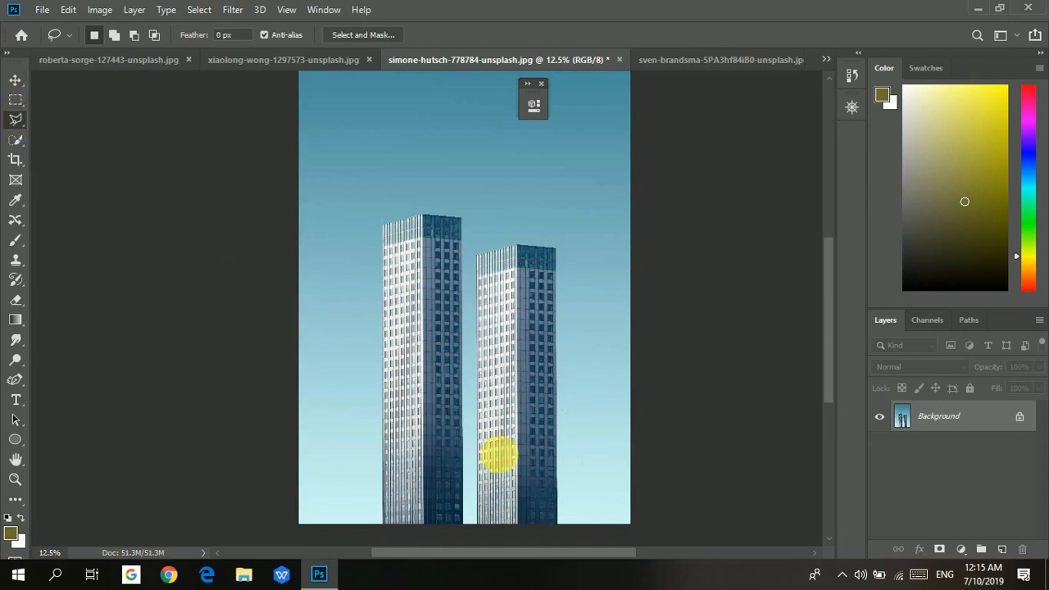
pyautogui.click(385, 528)
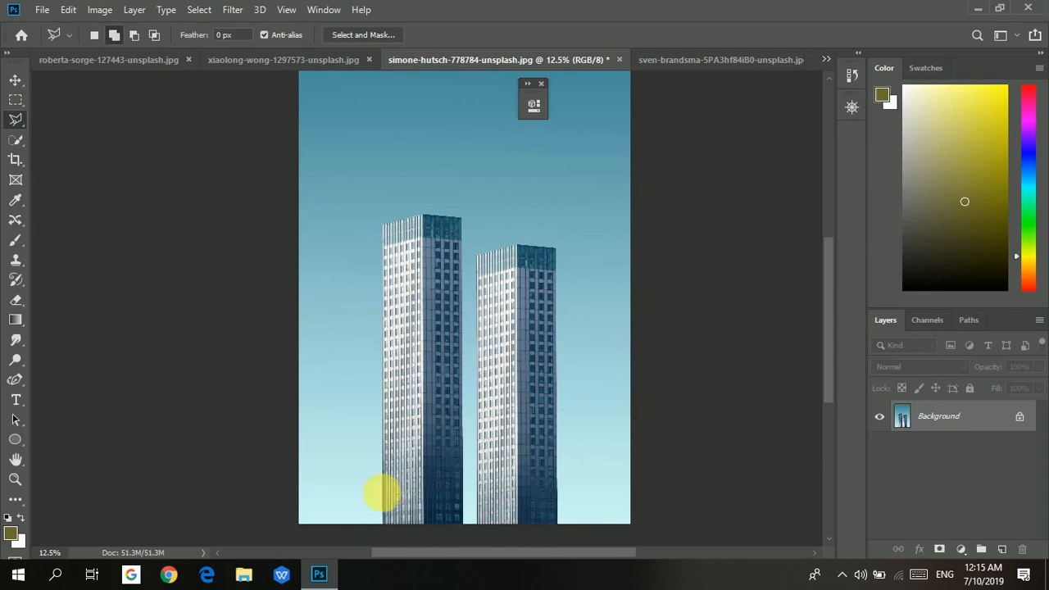
pyautogui.click(386, 222)
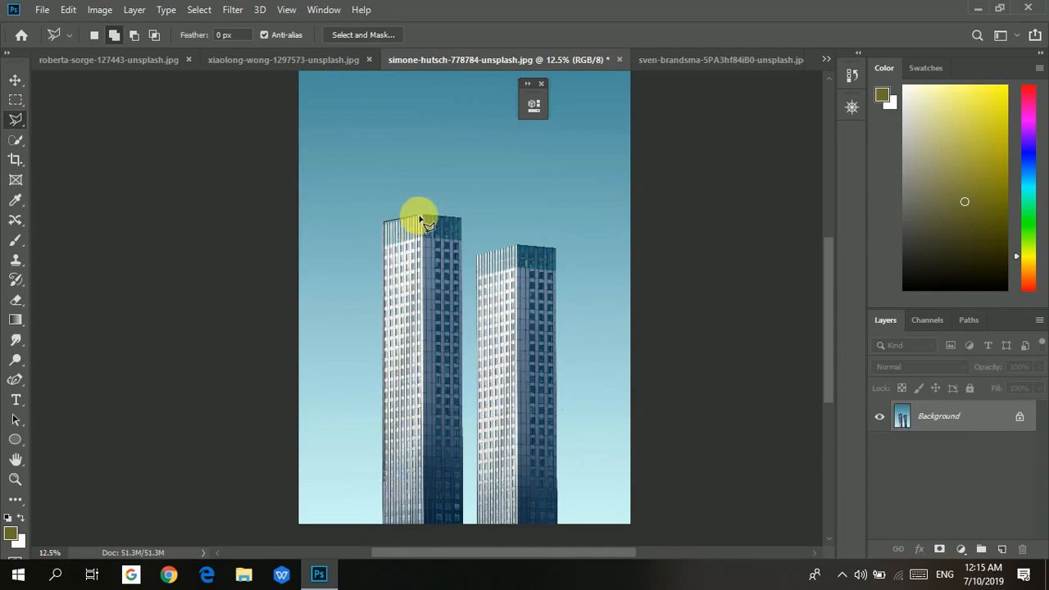
pyautogui.click(424, 215)
pyautogui.click(463, 219)
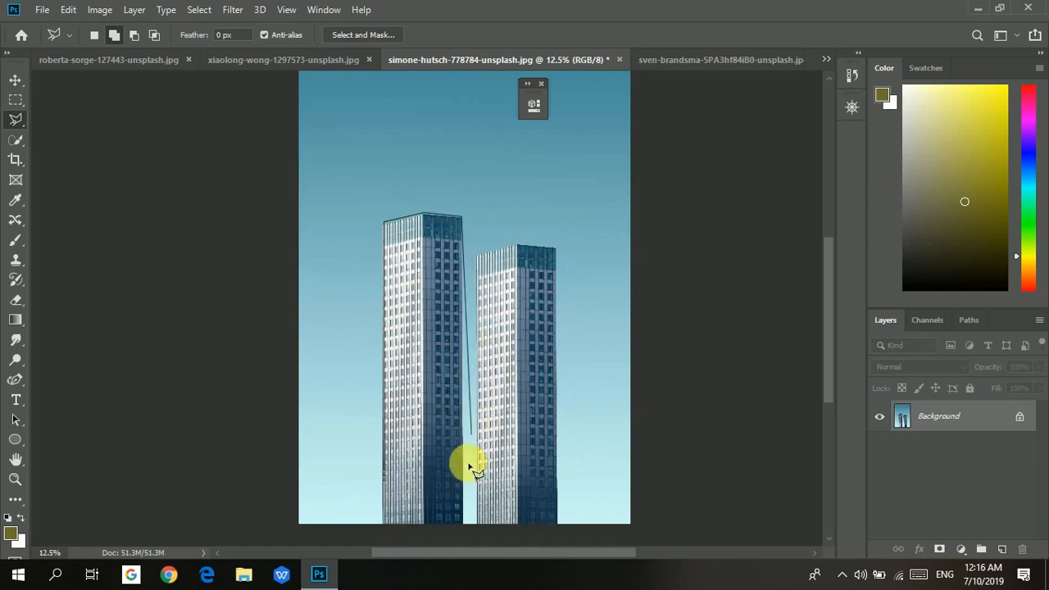
pyautogui.click(464, 523)
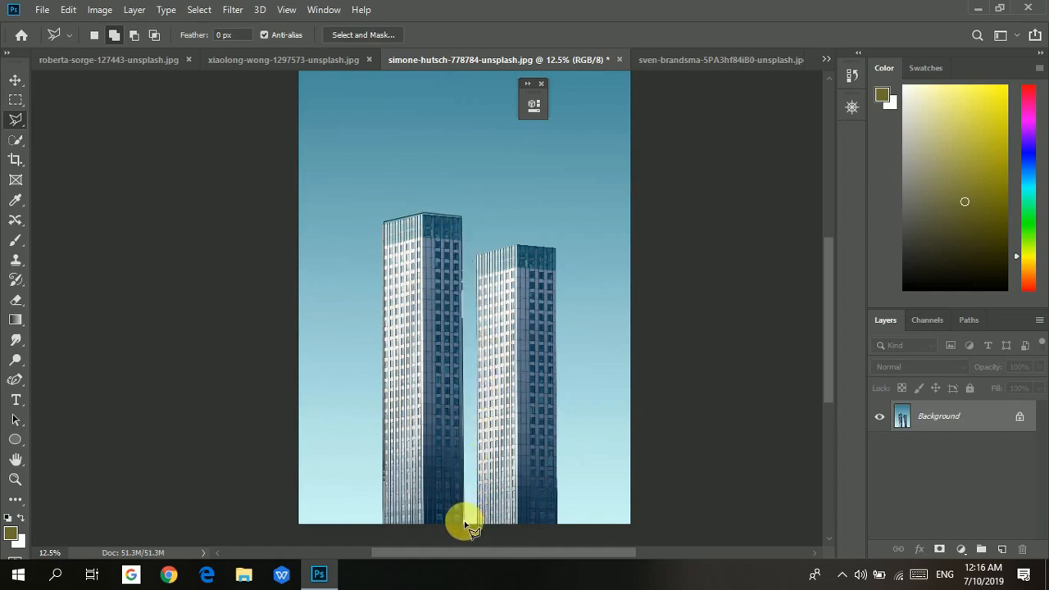
pyautogui.doubleClick(388, 523)
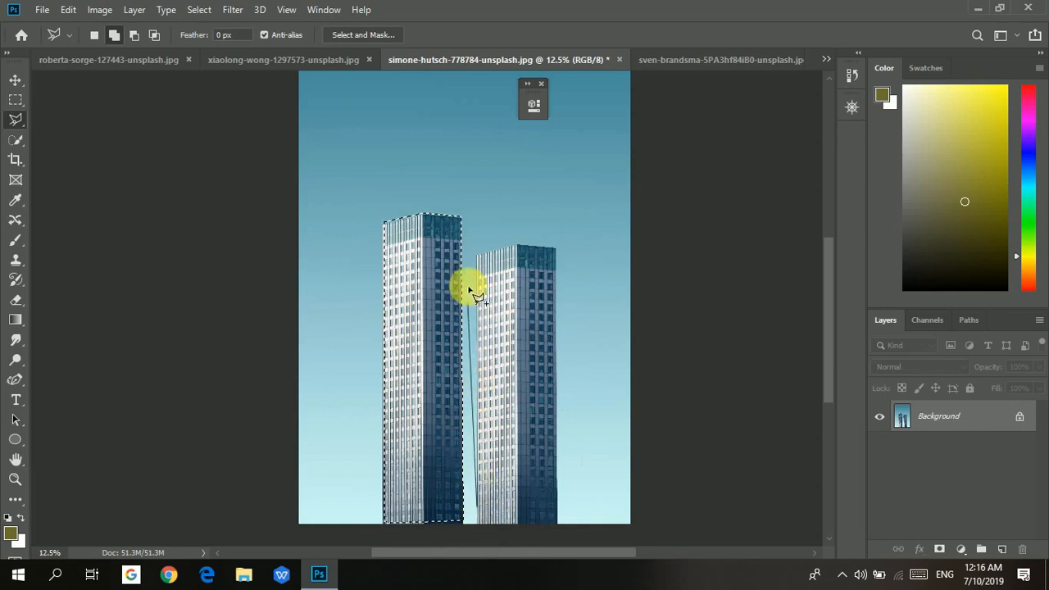
# Try outlining the right building, placing stray points in the sky and removing them one by one.
pyautogui.click(480, 246)
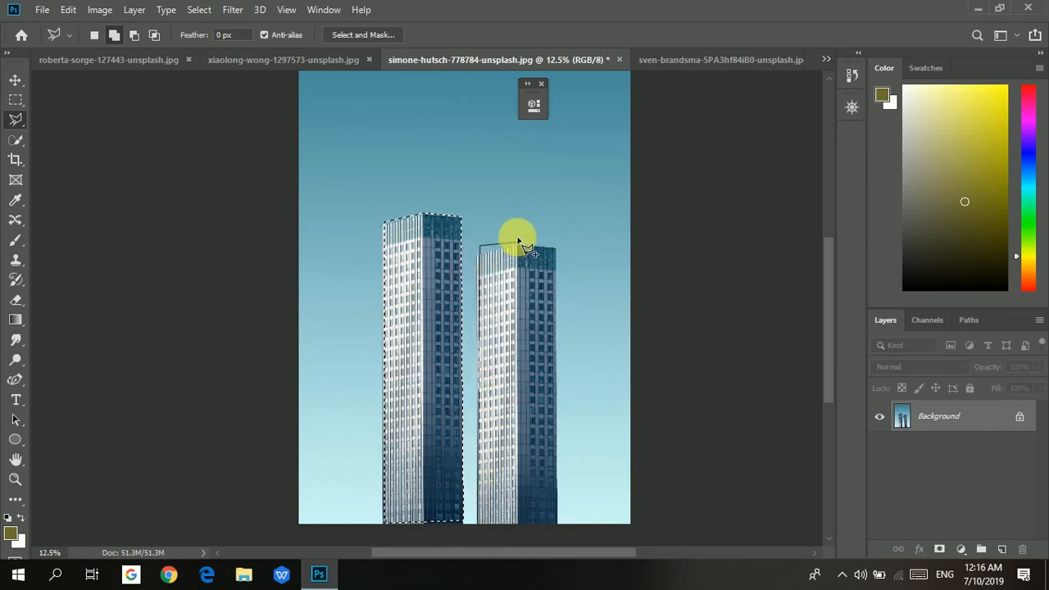
pyautogui.click(508, 151)
pyautogui.click(576, 180)
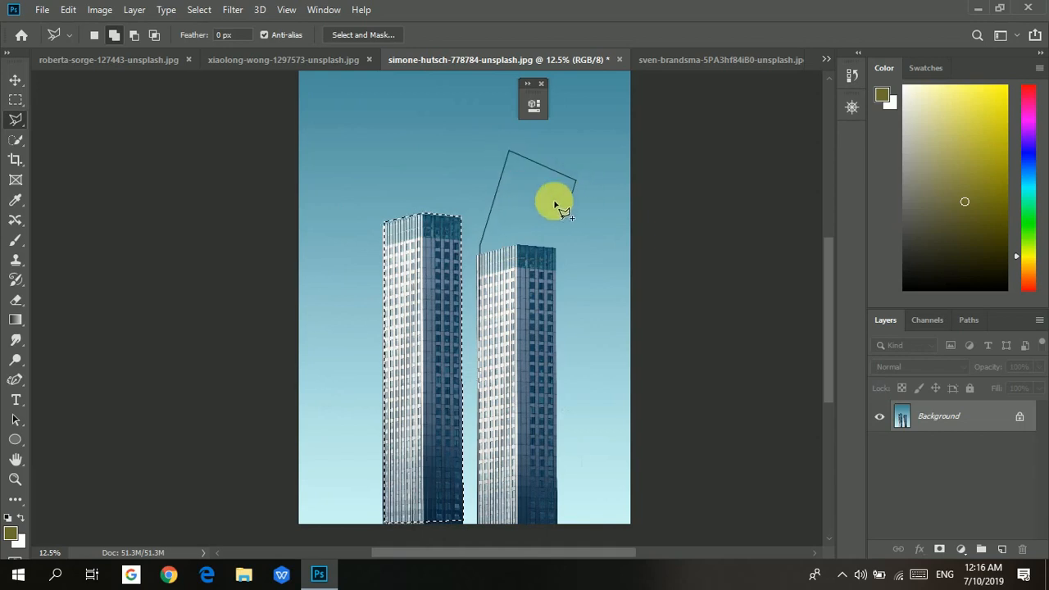
pyautogui.click(446, 165)
pyautogui.click(426, 131)
pyautogui.click(568, 146)
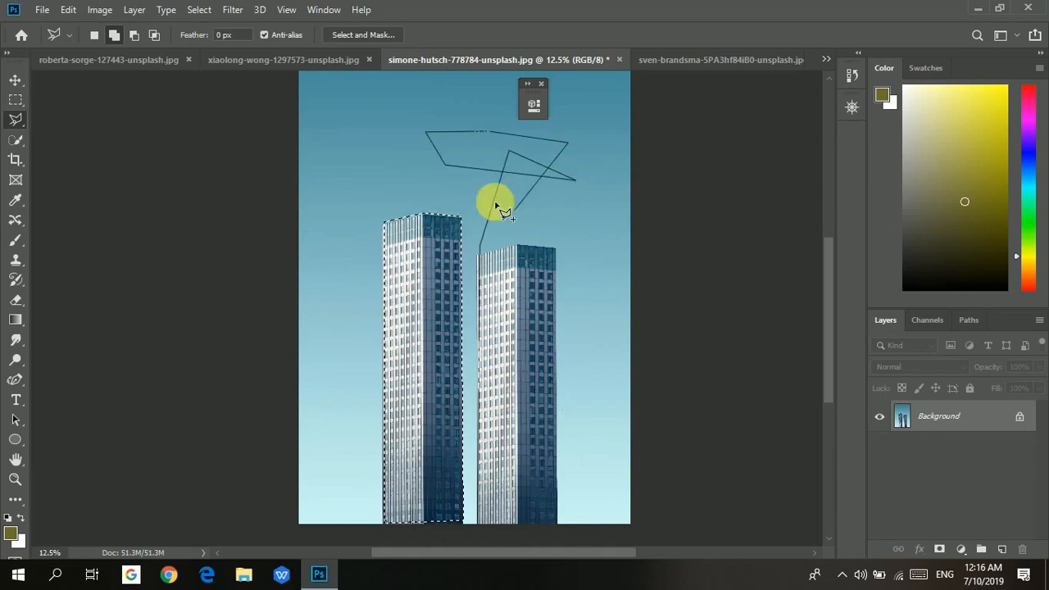
pyautogui.click(514, 208)
pyautogui.click(417, 154)
pyautogui.click(522, 130)
pyautogui.click(517, 183)
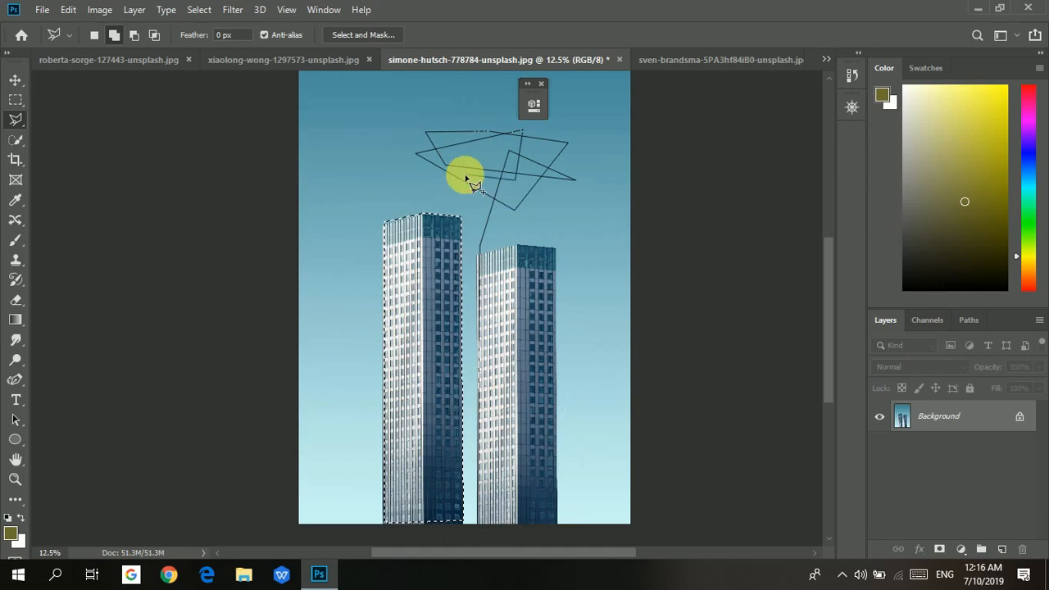
pyautogui.press('BackSpace')
pyautogui.press('BackSpace')
pyautogui.press('BackSpace')
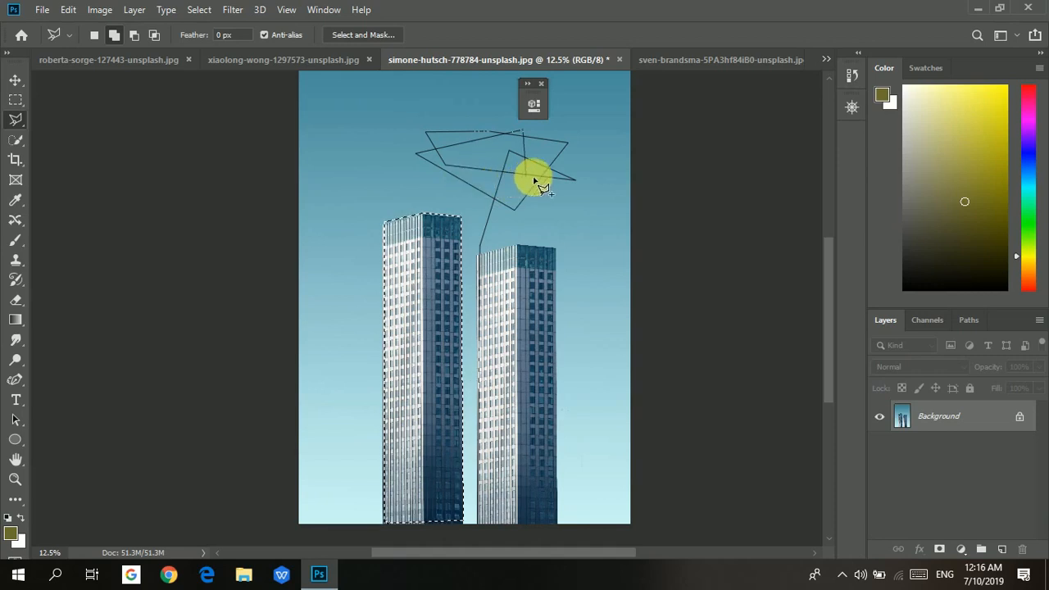
pyautogui.press('BackSpace')
pyautogui.press('BackSpace')
pyautogui.press('BackSpace')
pyautogui.press('BackSpace')
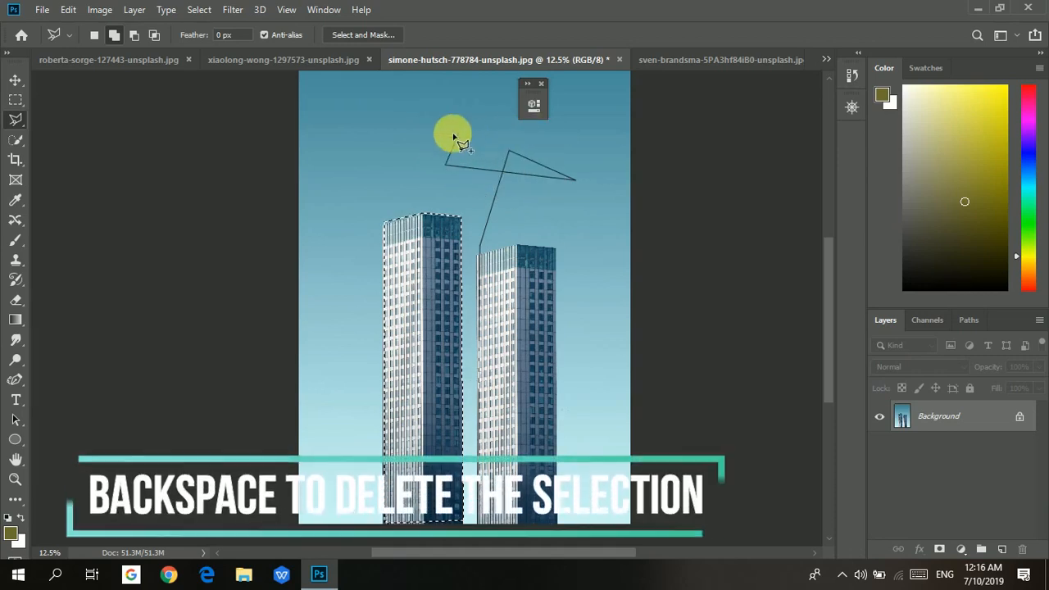
pyautogui.press('BackSpace')
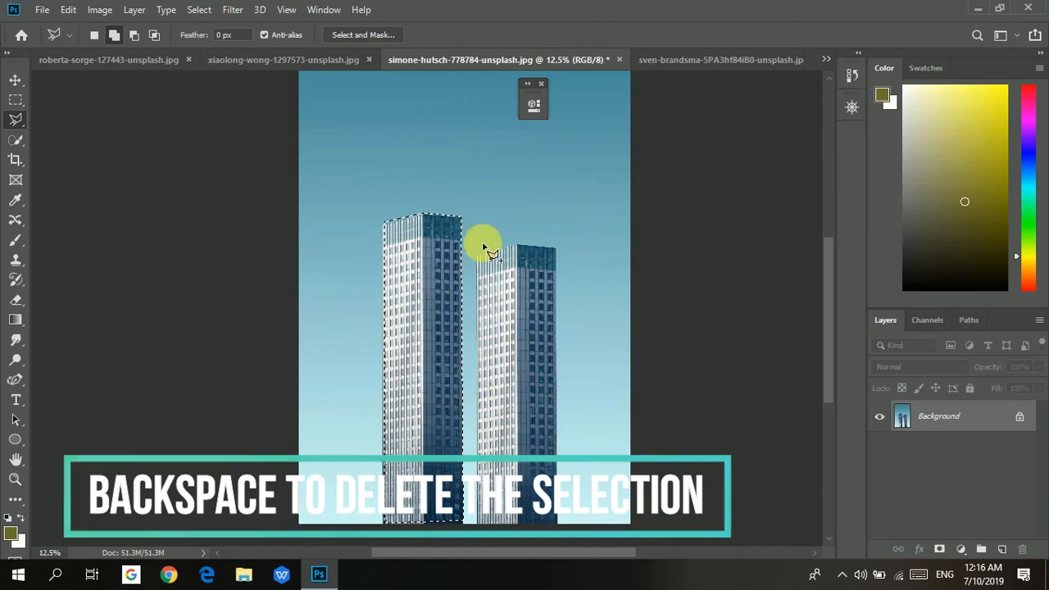
pyautogui.press('BackSpace')
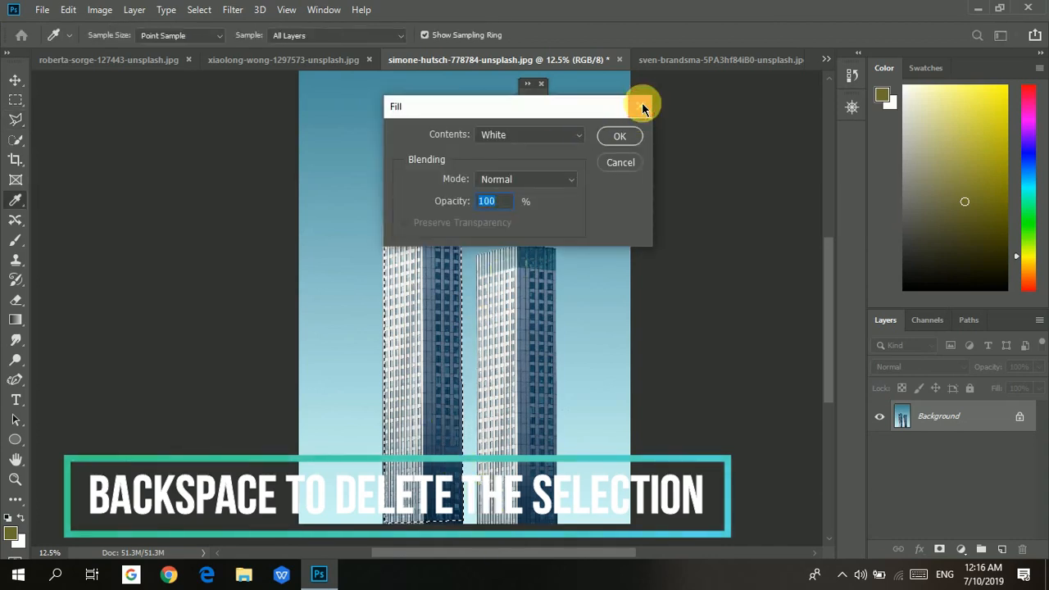
pyautogui.click(641, 105)
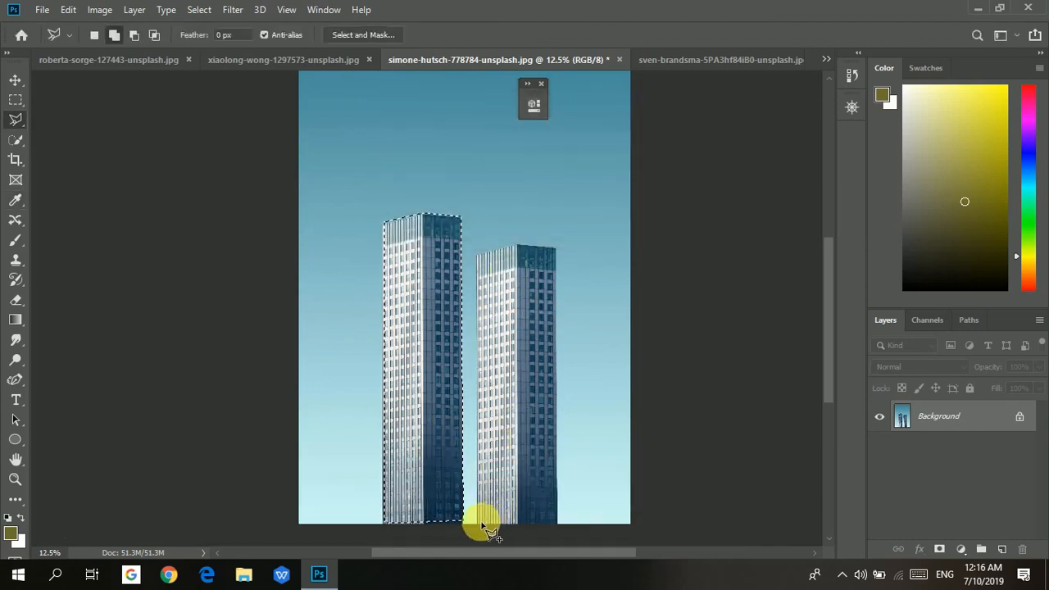
# Outline the right building with the Polygonal Lasso tool, adding it to the existing selection.
pyautogui.click(477, 259)
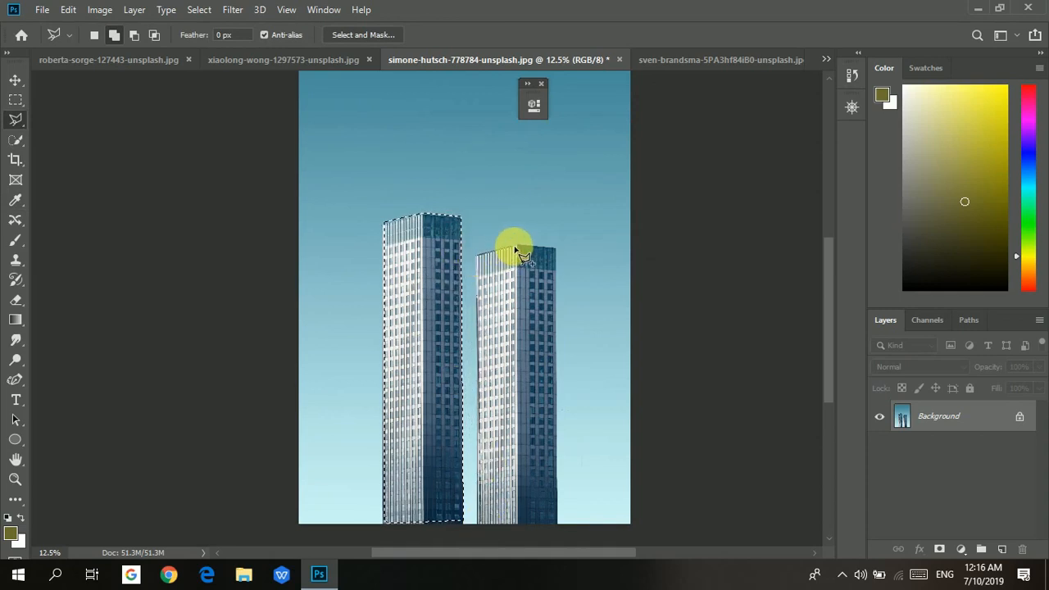
pyautogui.click(515, 248)
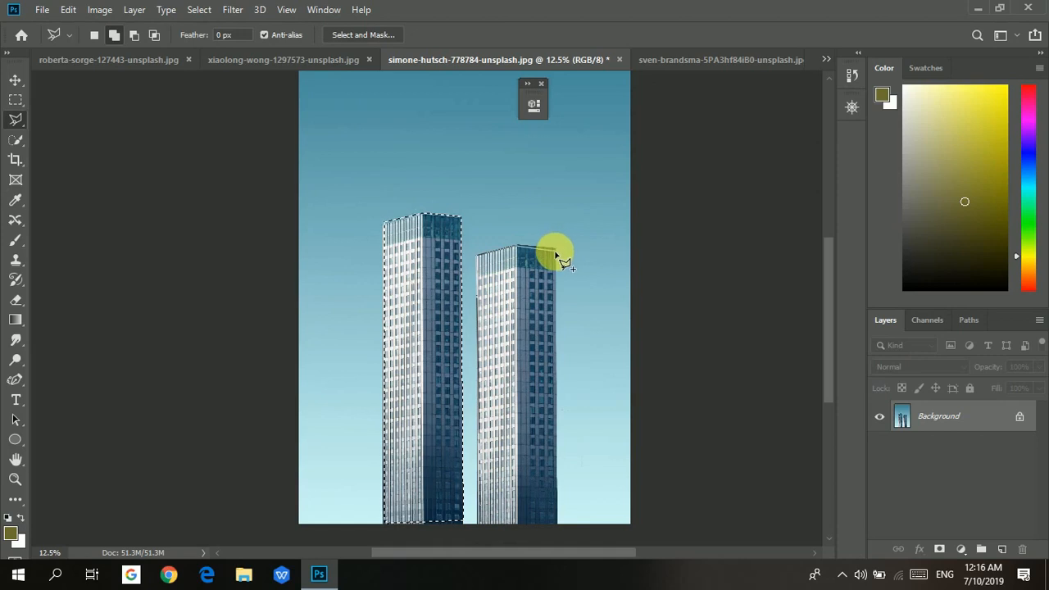
pyautogui.click(556, 250)
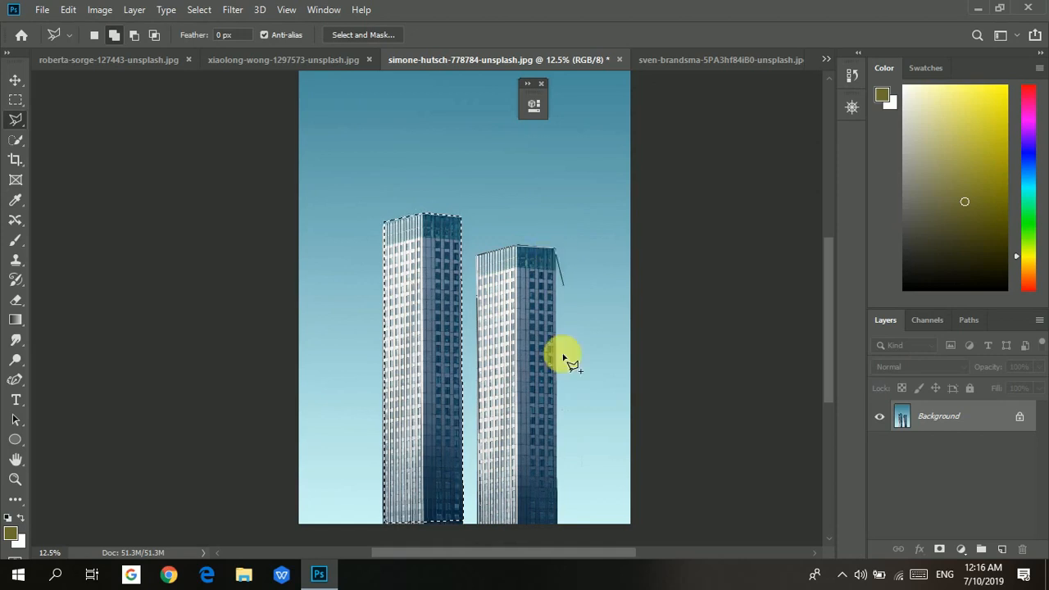
pyautogui.click(558, 521)
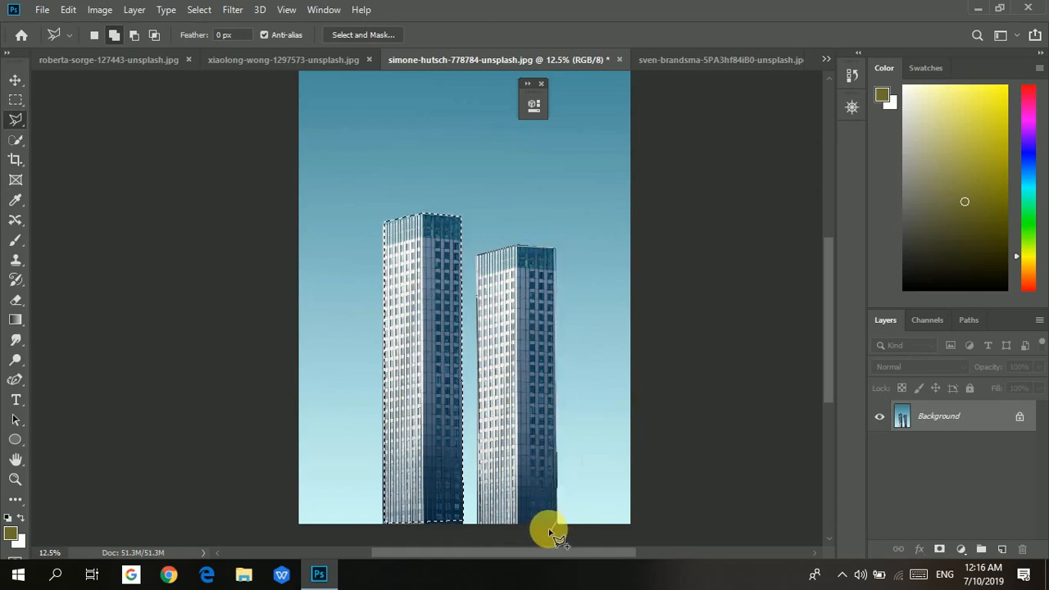
pyautogui.doubleClick(479, 523)
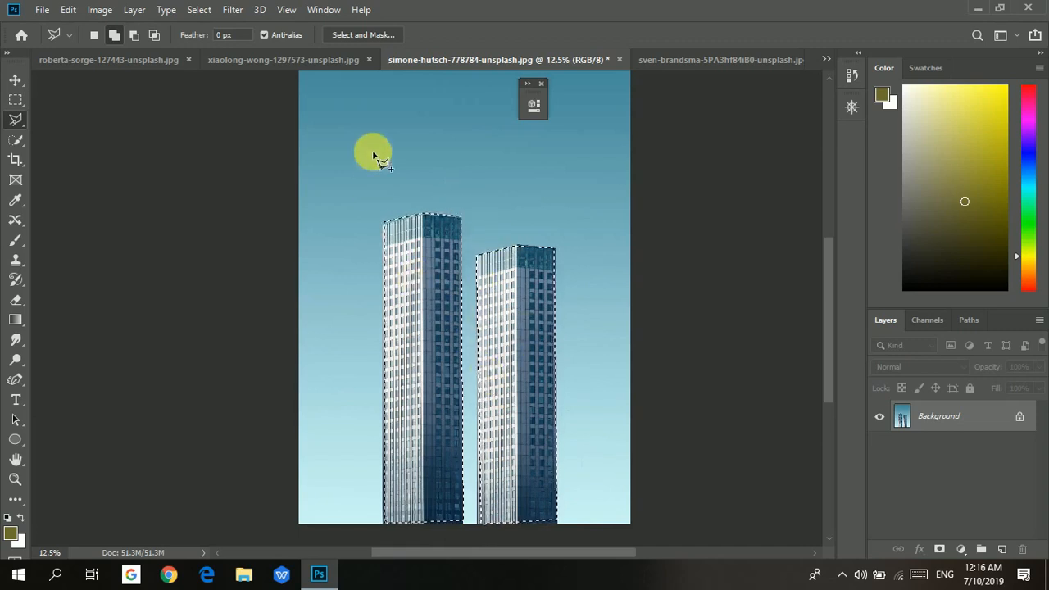
# Copy the selected buildings to a new layer and hide the Background layer.
pyautogui.rightClick(543, 326)
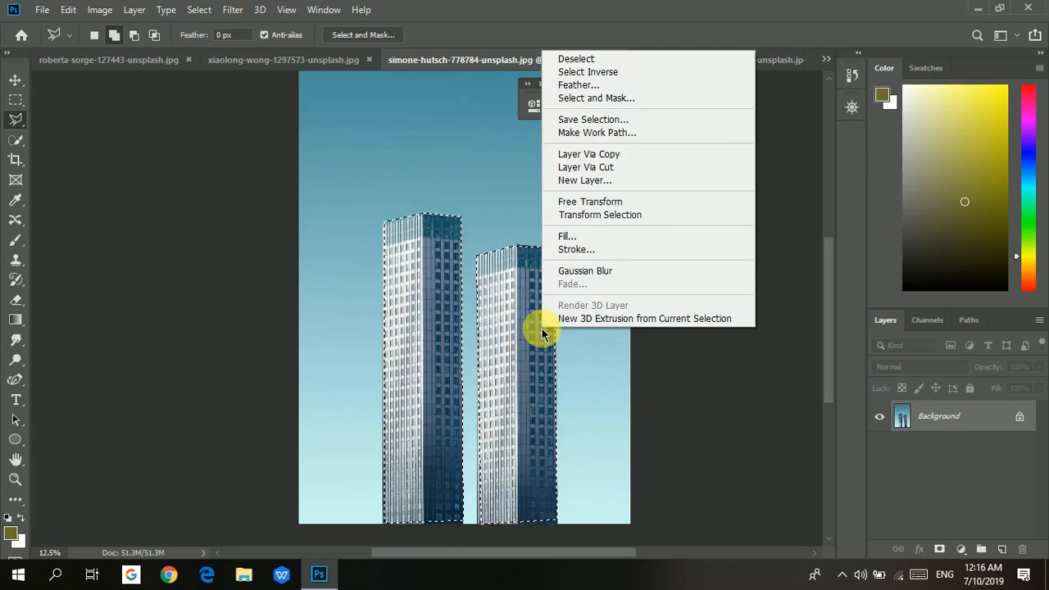
pyautogui.click(609, 155)
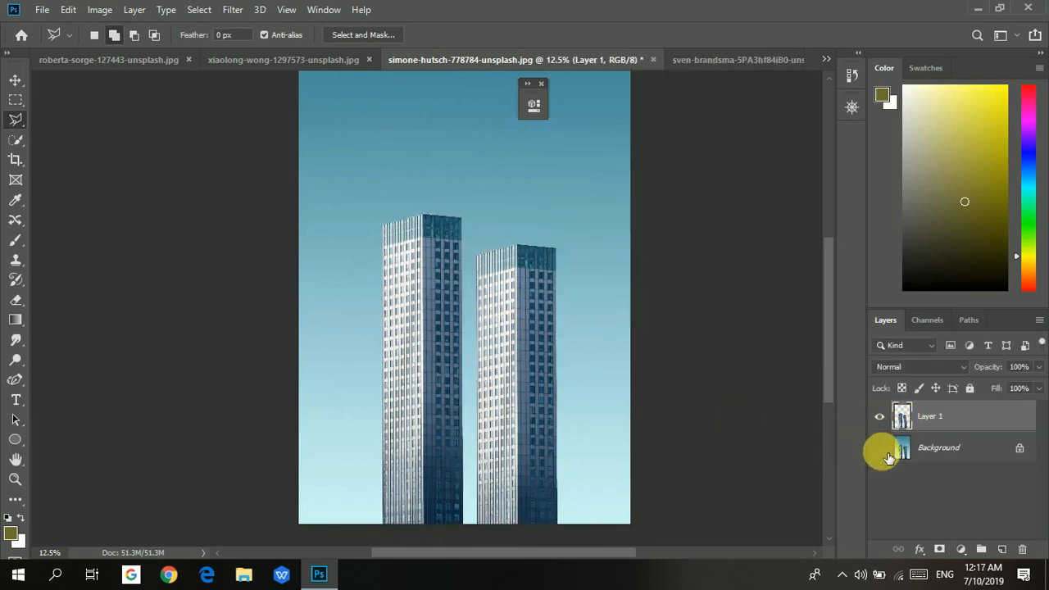
pyautogui.click(883, 451)
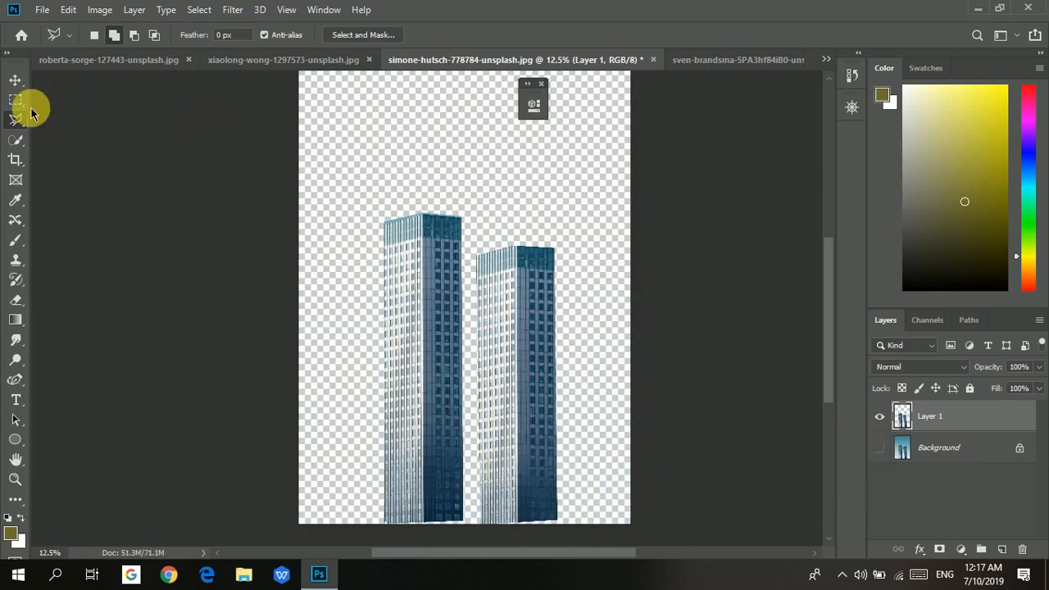
# Move the buildings layer slightly down and to the left with the Move tool.
pyautogui.click(14, 80)
pyautogui.moveTo(413, 278); pyautogui.dragTo(443, 237)
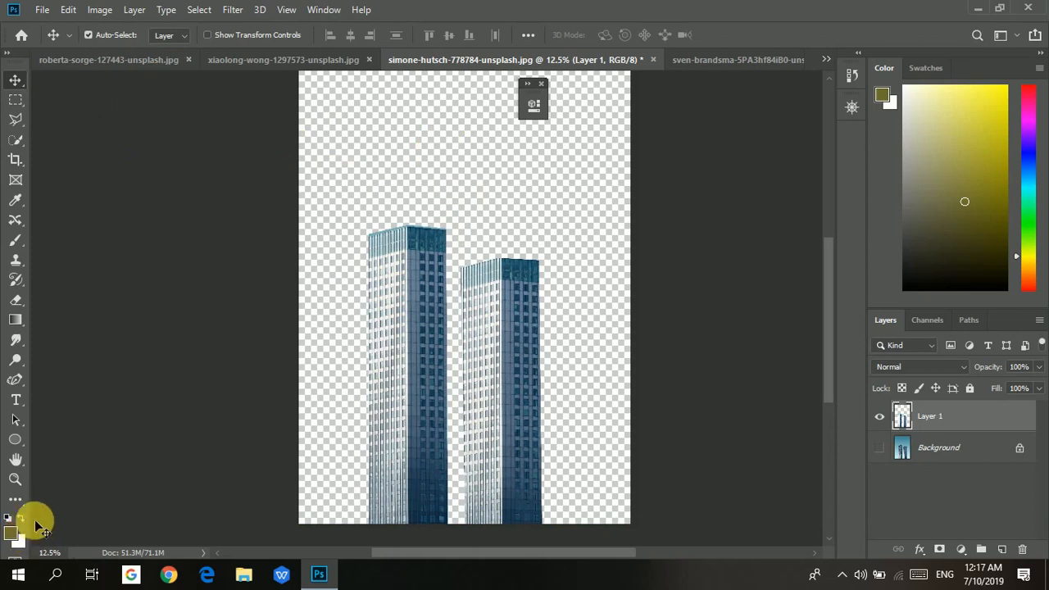
# Set the foreground colour to red df1931 and return to the Move tool.
pyautogui.click(11, 534)
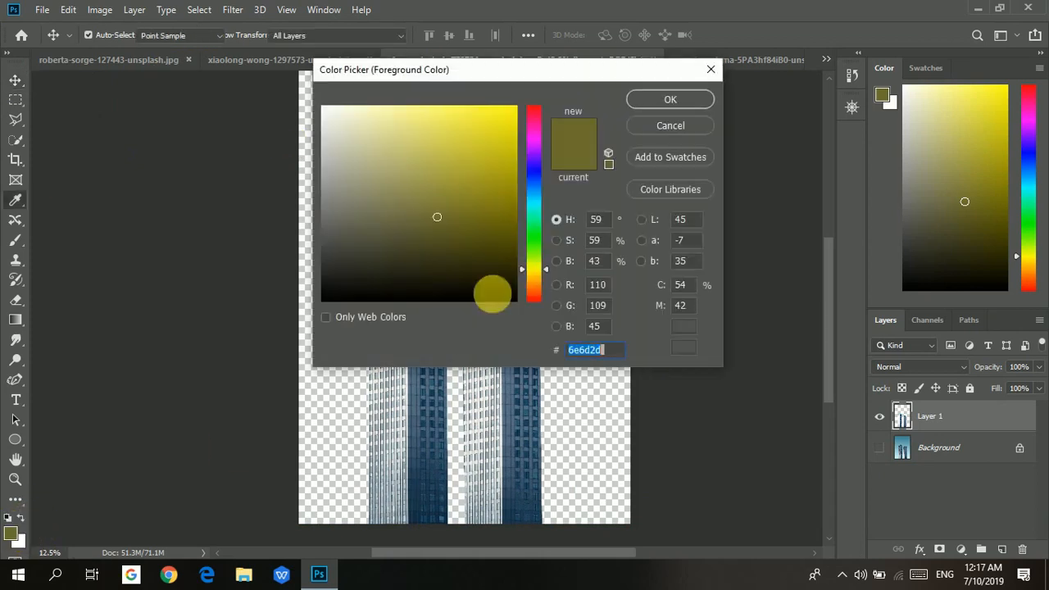
pyautogui.moveTo(559, 136); pyautogui.dragTo(534, 109)
pyautogui.click(495, 130)
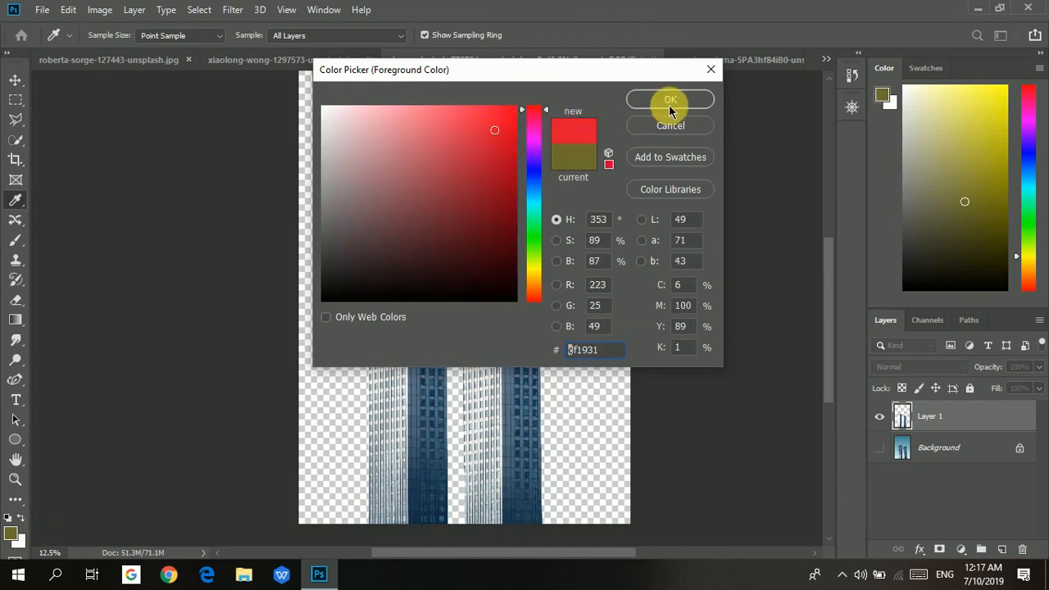
pyautogui.click(669, 102)
pyautogui.press('v')
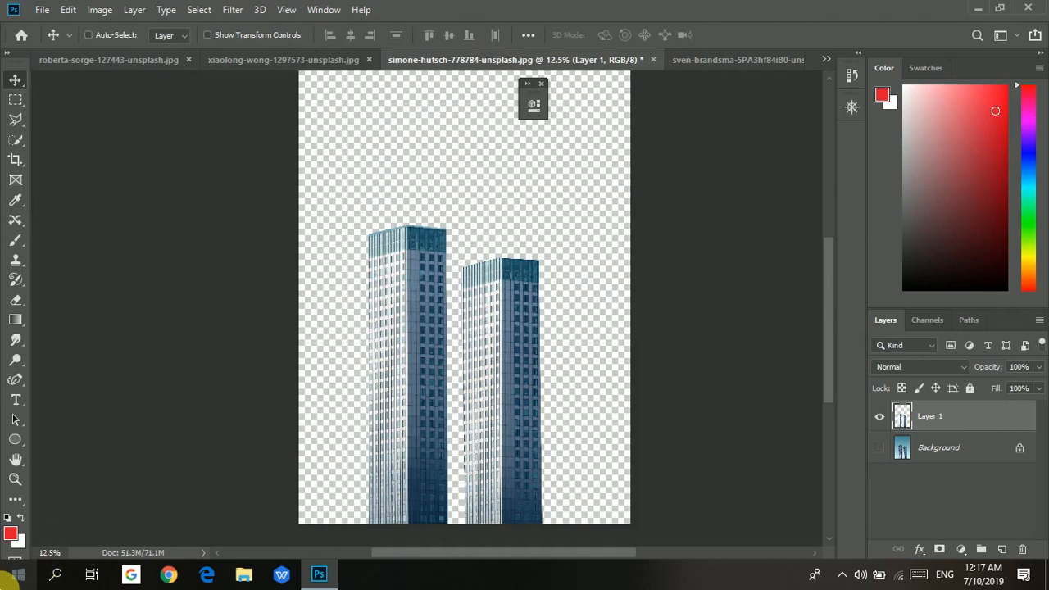
# Fill the buildings layer with the background colour, then the foreground colour, undoing each fill.
pyautogui.hotkey('ctrl', 'BackSpace')
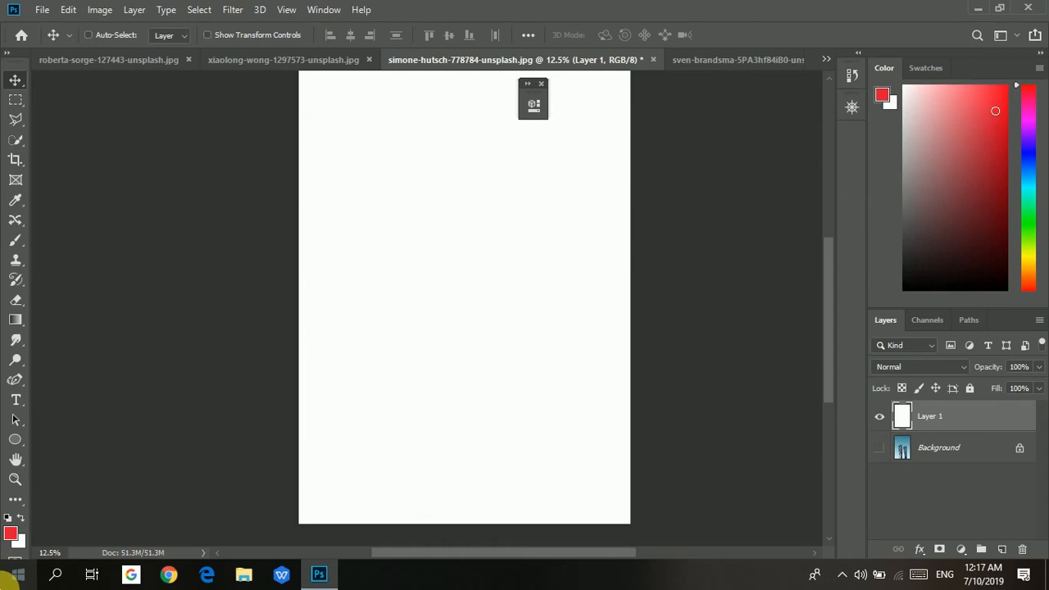
pyautogui.hotkey('ctrl', 'z')
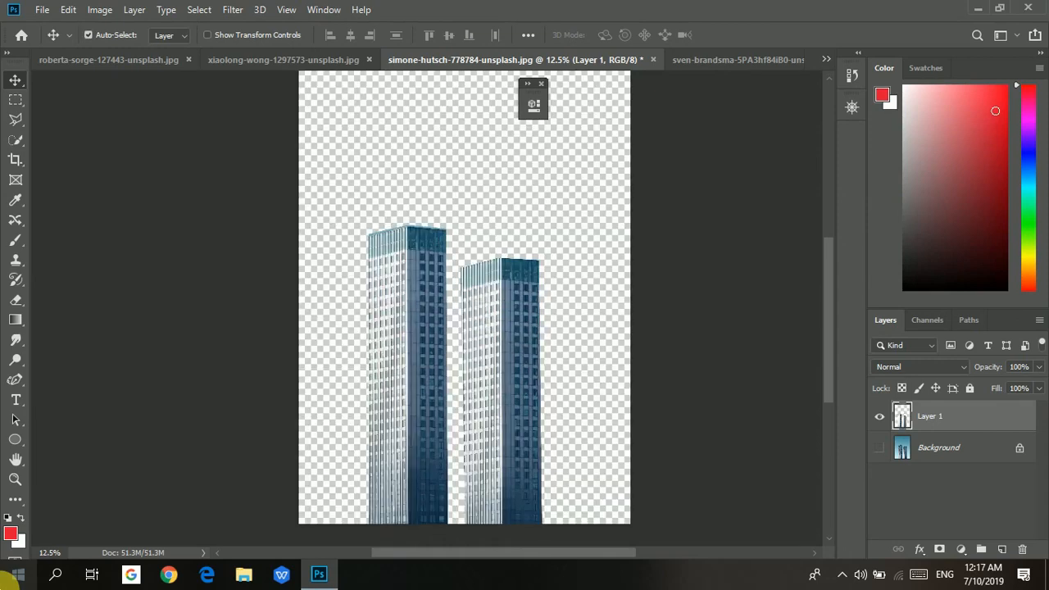
pyautogui.hotkey('alt', 'BackSpace')
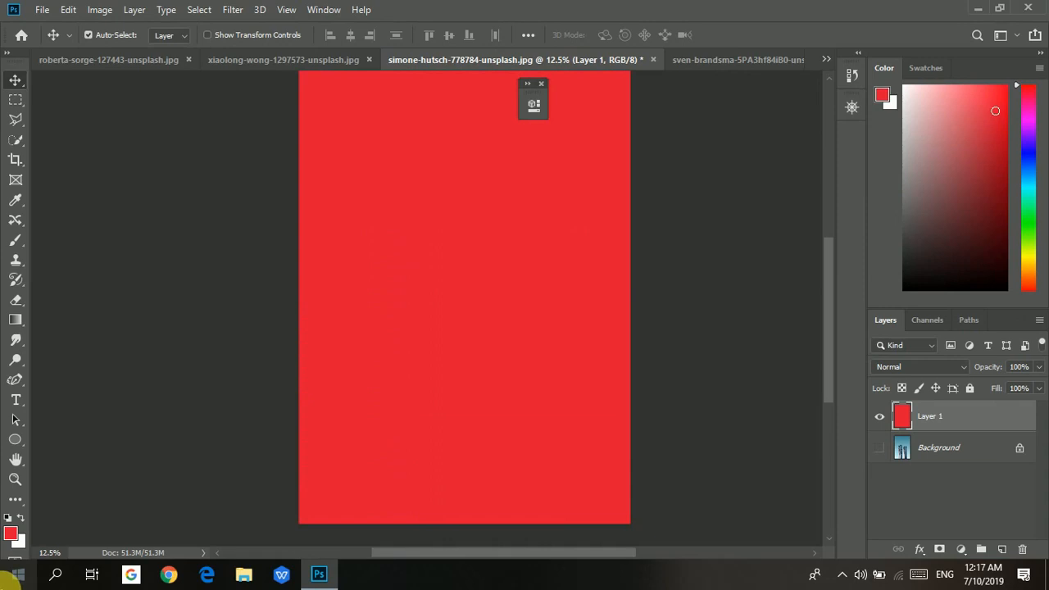
pyautogui.hotkey('ctrl', 'z')
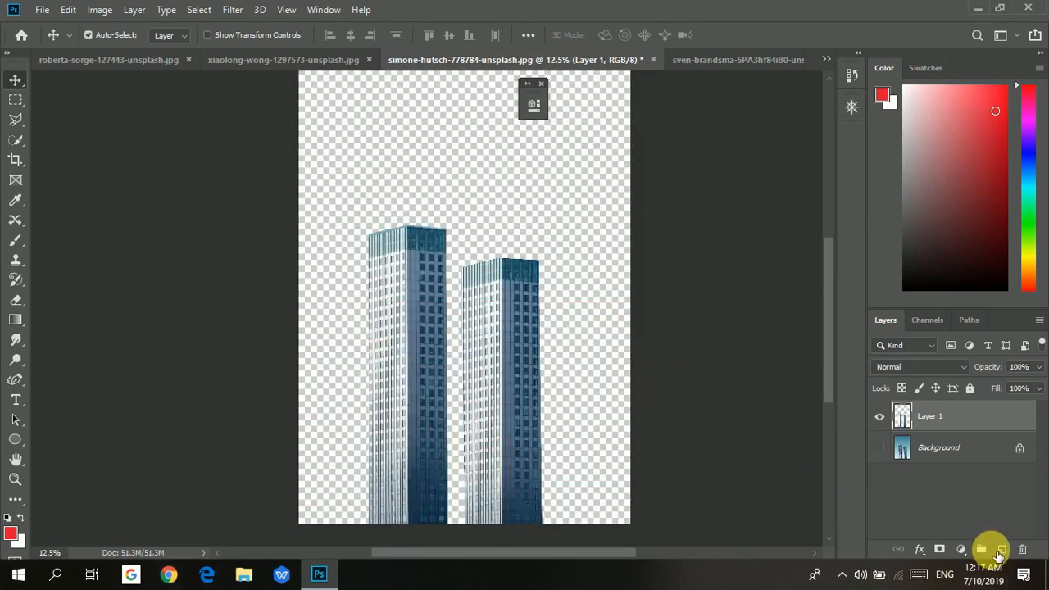
# Add a new layer filled with the red foreground colour and place it beneath the buildings layer.
pyautogui.click(1001, 550)
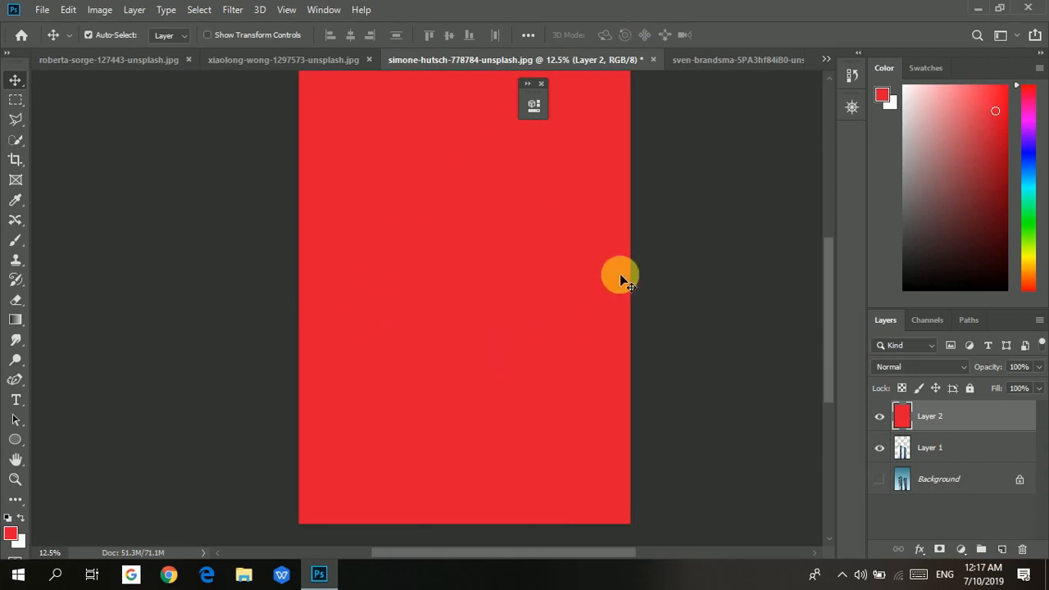
pyautogui.click(982, 418)
pyautogui.moveTo(982, 417); pyautogui.dragTo(979, 459)
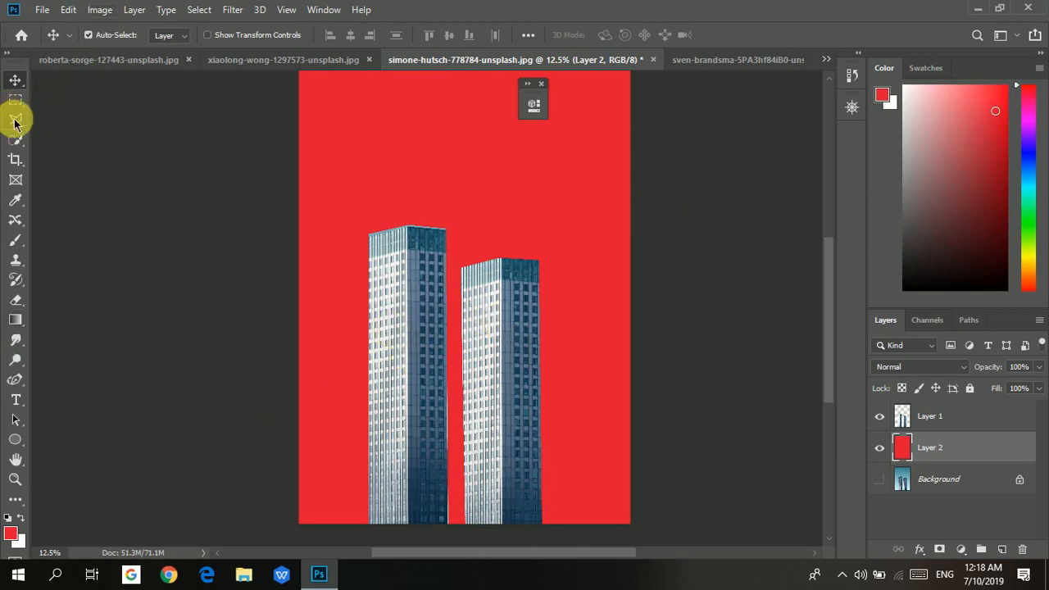
# Open the orange image and outline the left orange with the Magnetic Lasso tool.
pyautogui.moveTo(16, 119); pyautogui.dragTo(89, 154)
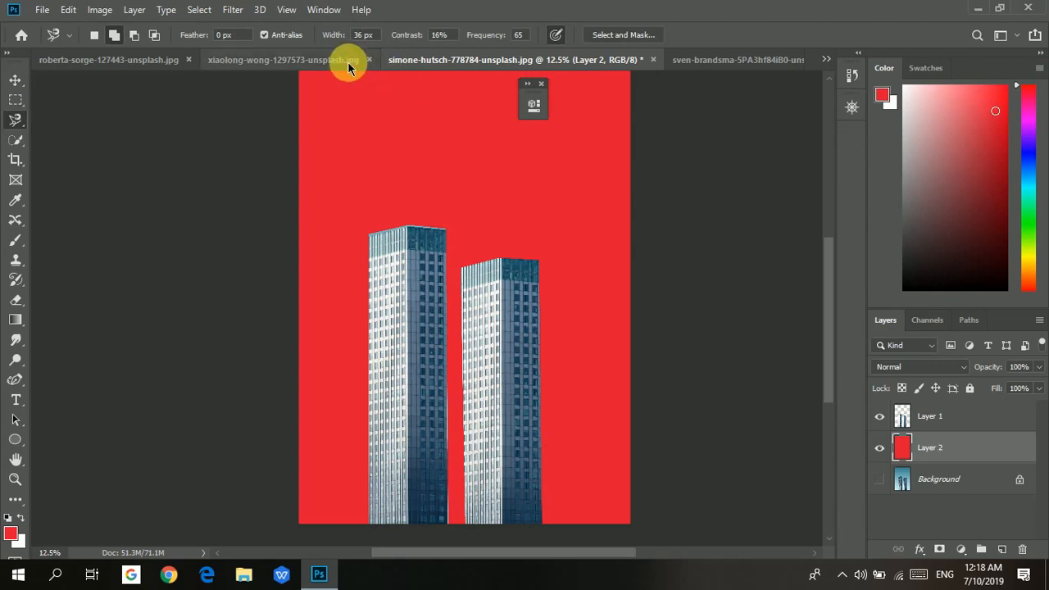
pyautogui.click(273, 60)
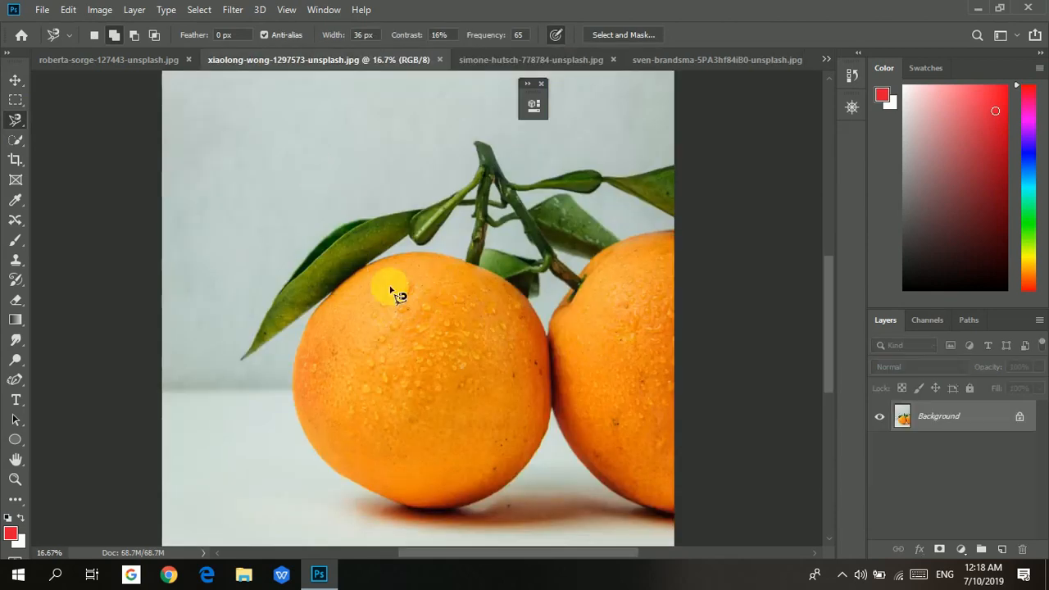
pyautogui.click(469, 262)
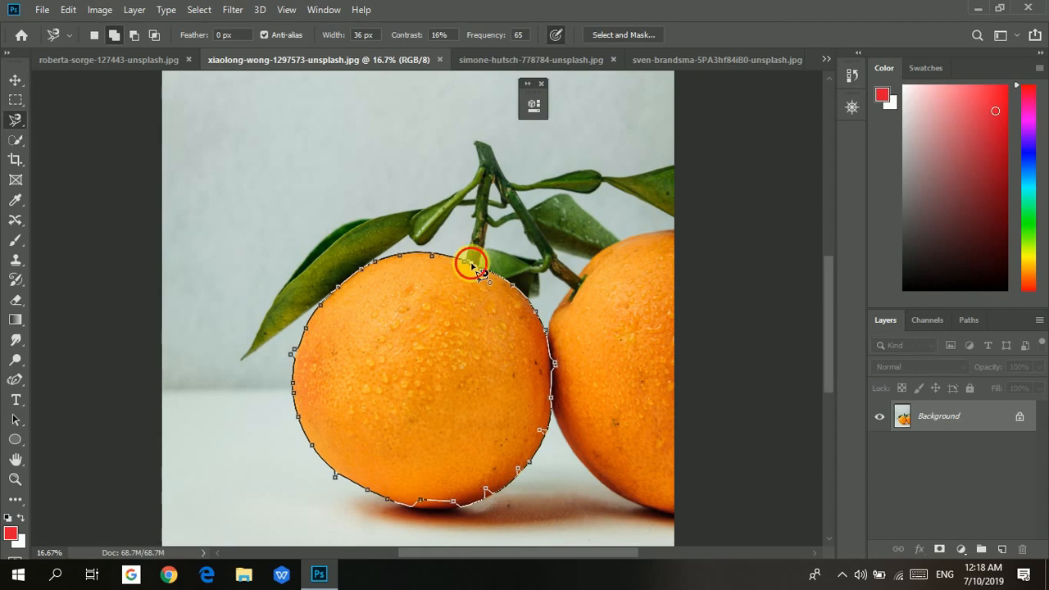
pyautogui.click(468, 264)
pyautogui.press('Return')
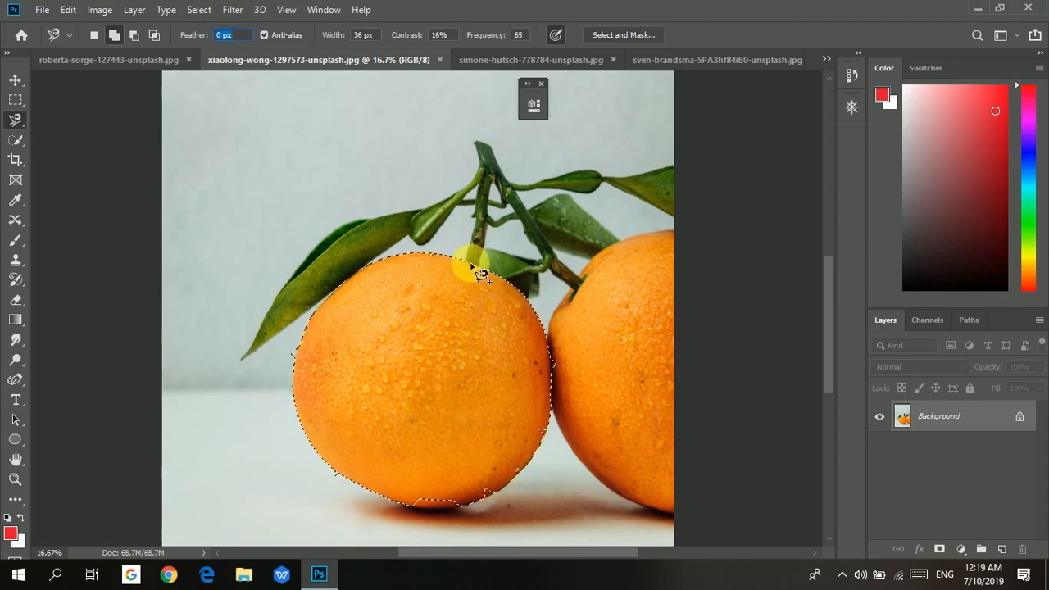